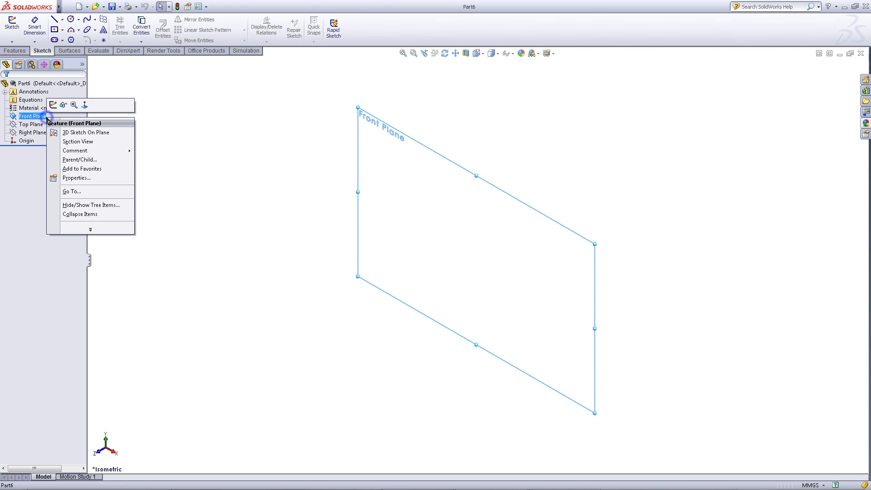
Sketch a closed five-sided profile on the Front Plane from the origin, with a base about 110 mm long and a sloped edge about 99 mm.
left_click(53, 106)
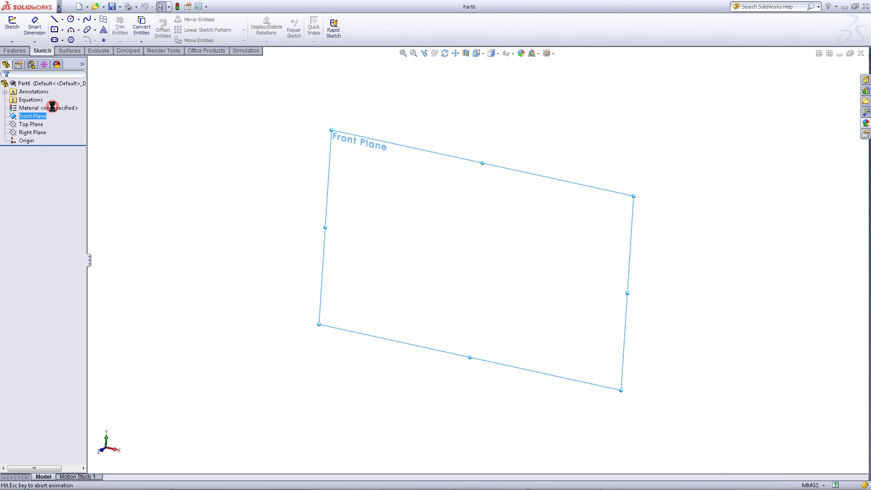
left_click(55, 20)
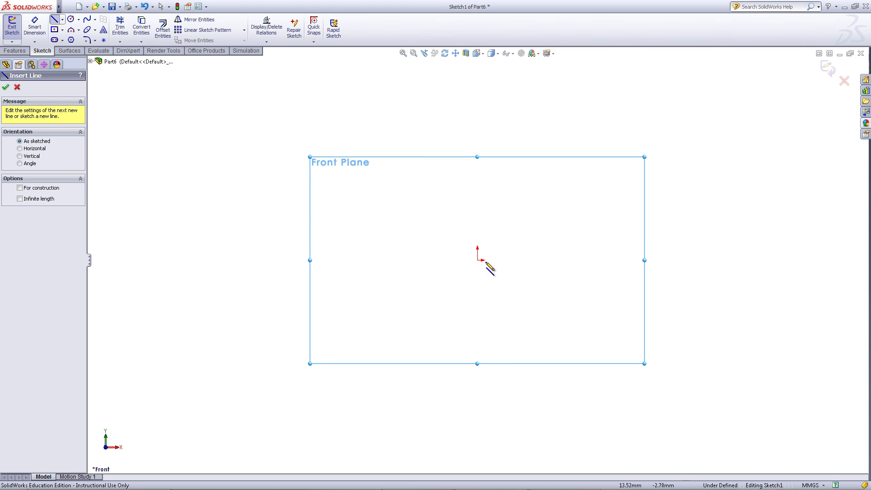
left_click(477, 260)
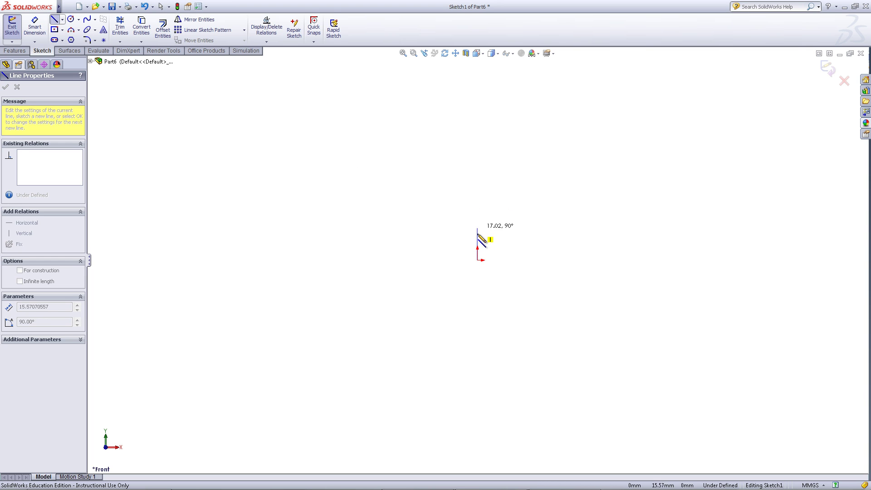
left_click(477, 239)
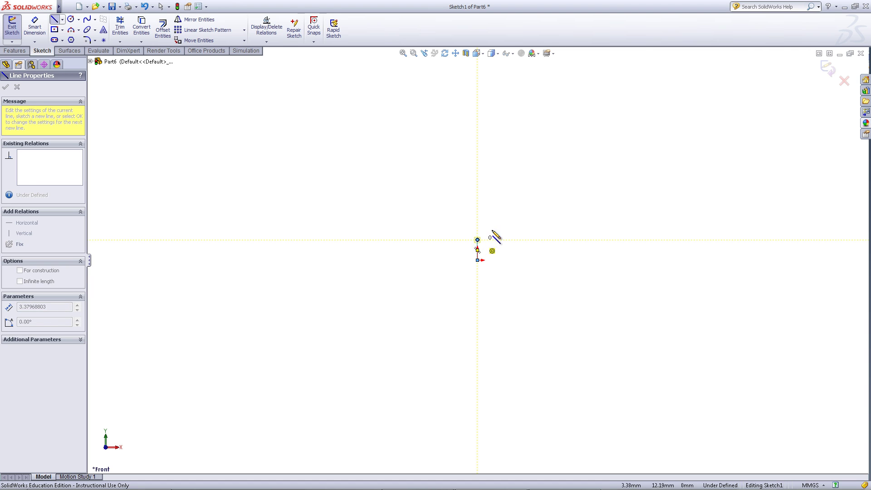
left_click(644, 161)
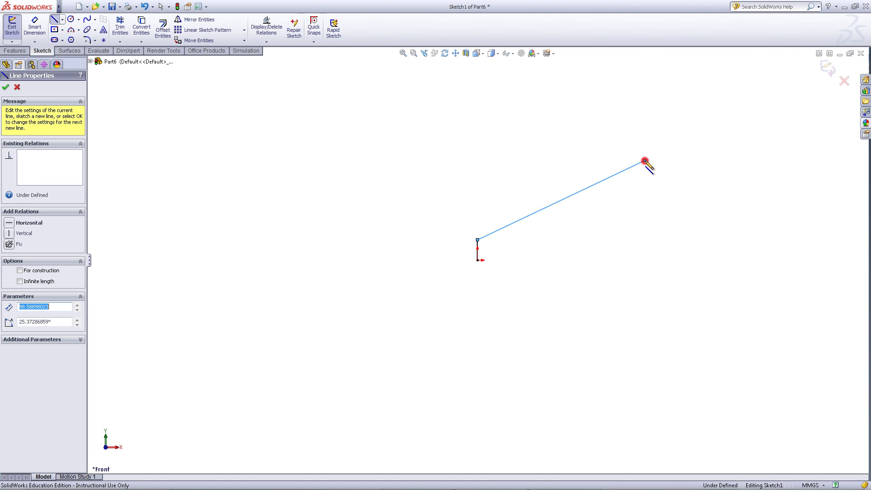
left_click(685, 160)
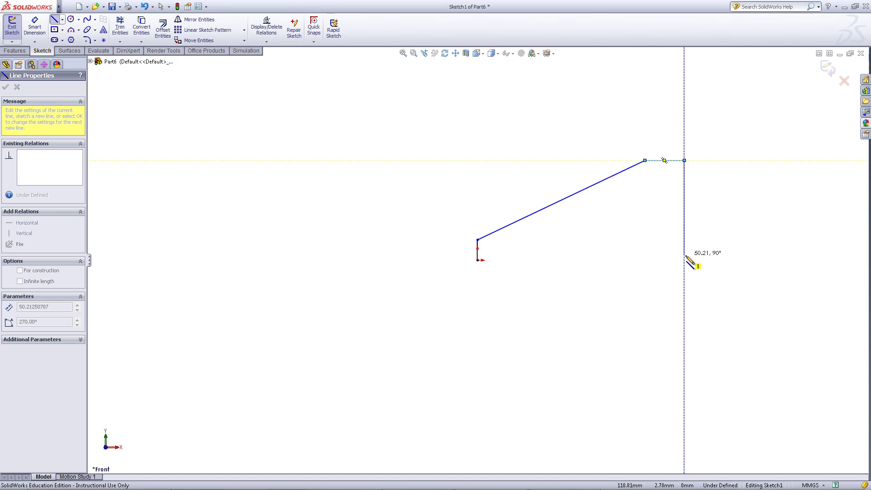
left_click(684, 260)
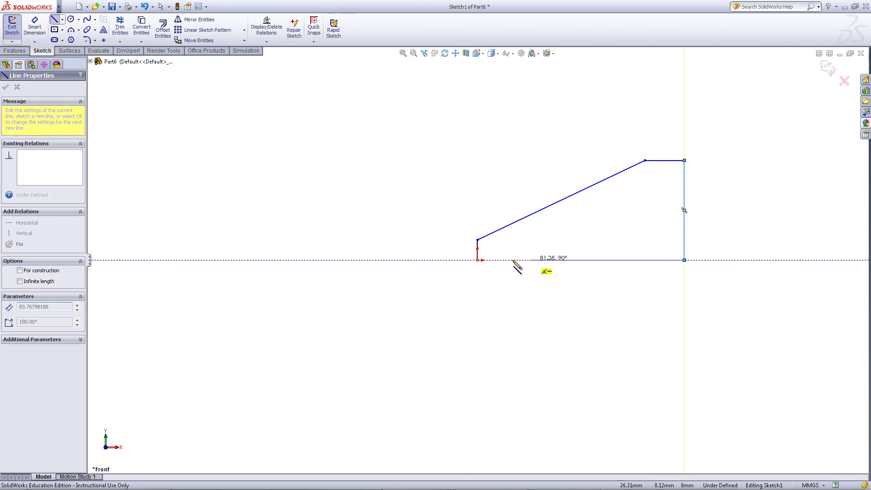
left_click(477, 260)
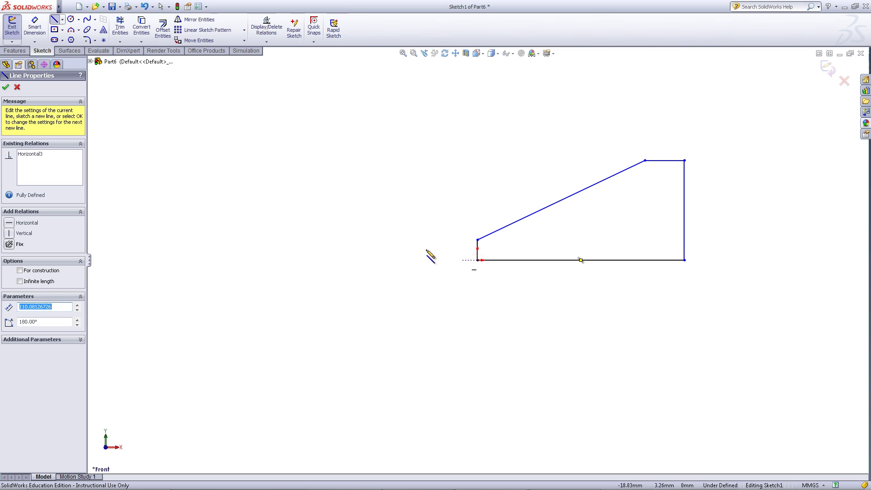
Add a vertical centerline from the upper end of the sloped edge down to the base.
left_click(62, 19)
left_click(75, 39)
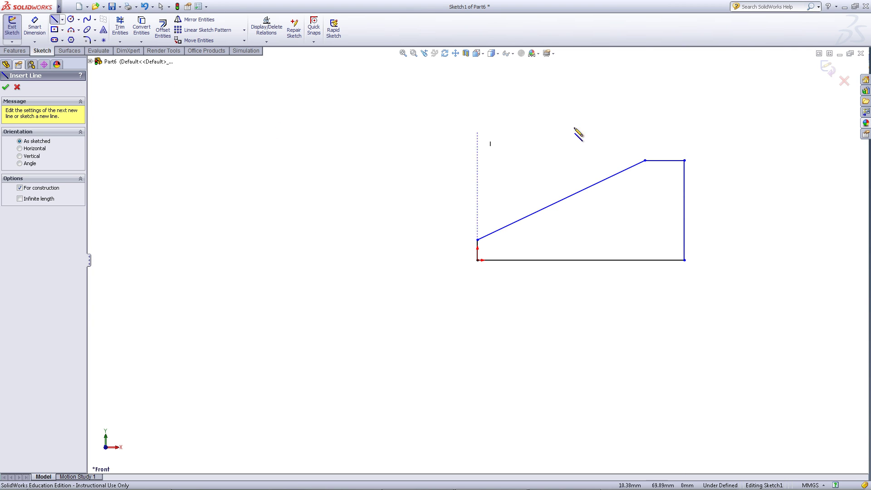
left_click(644, 160)
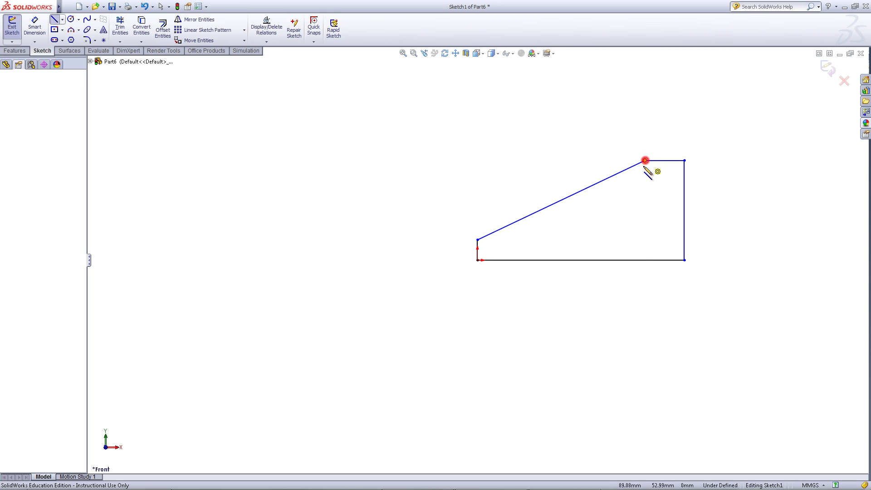
left_click(644, 260)
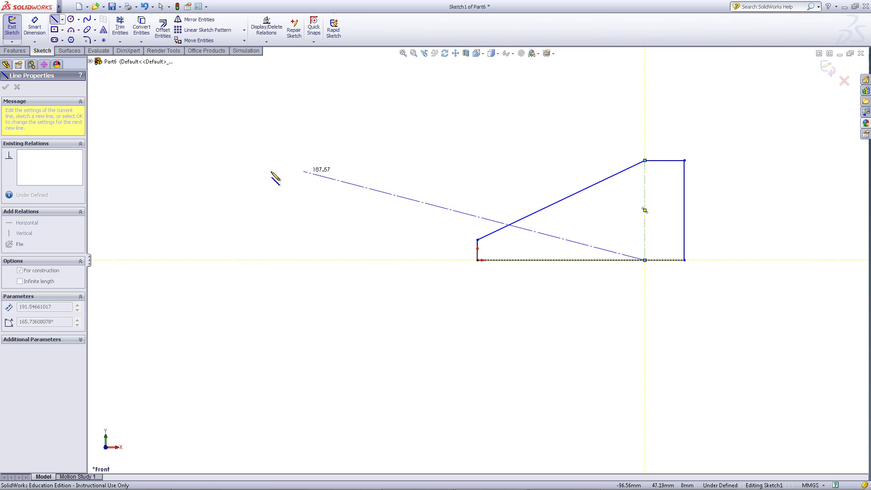
left_click(62, 19)
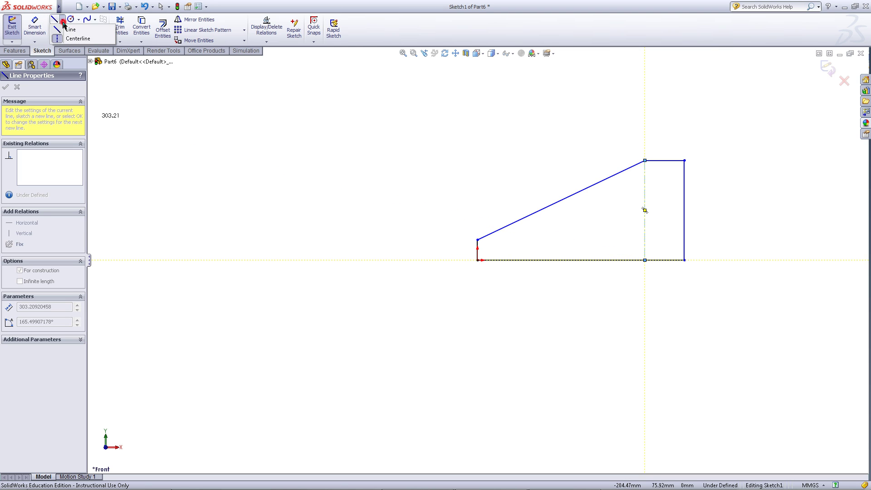
left_click(64, 36)
Add a second vertical centerline from the sloped edge to the base, close to the origin.
left_click(63, 20)
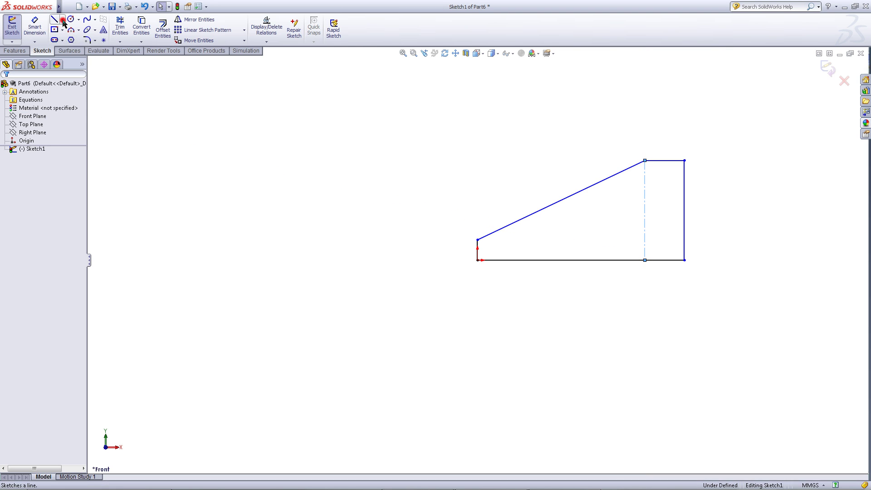
left_click(65, 39)
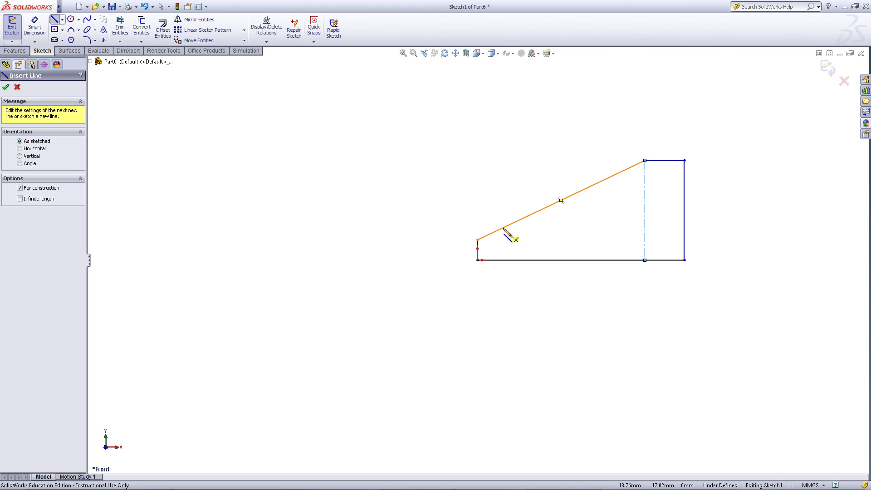
left_click_drag(502, 228, 503, 260)
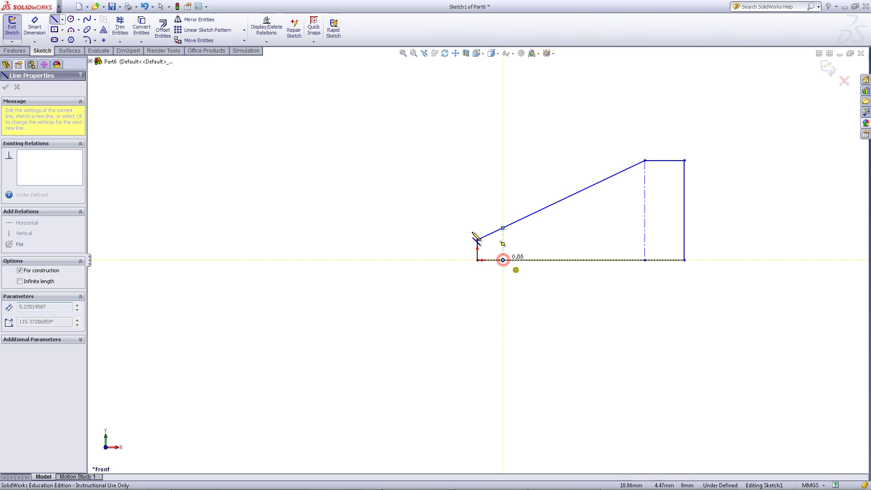
right_click(282, 193)
left_click(298, 198)
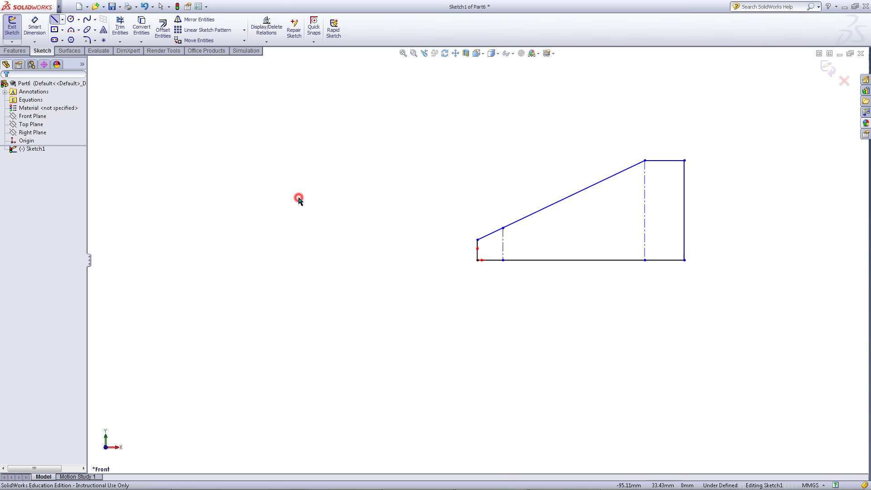
Dimension the angle between the sloped edge and the taller centerline at 60 degrees.
left_click(34, 26)
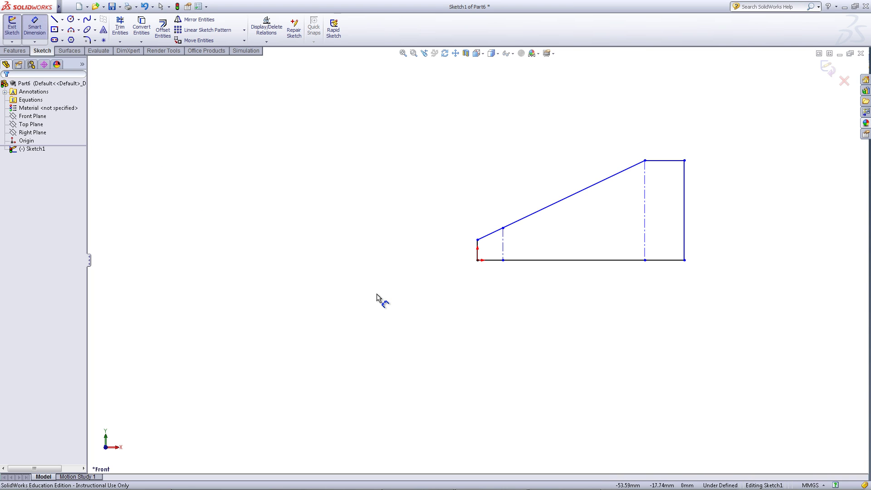
left_click(646, 182)
left_click(624, 172)
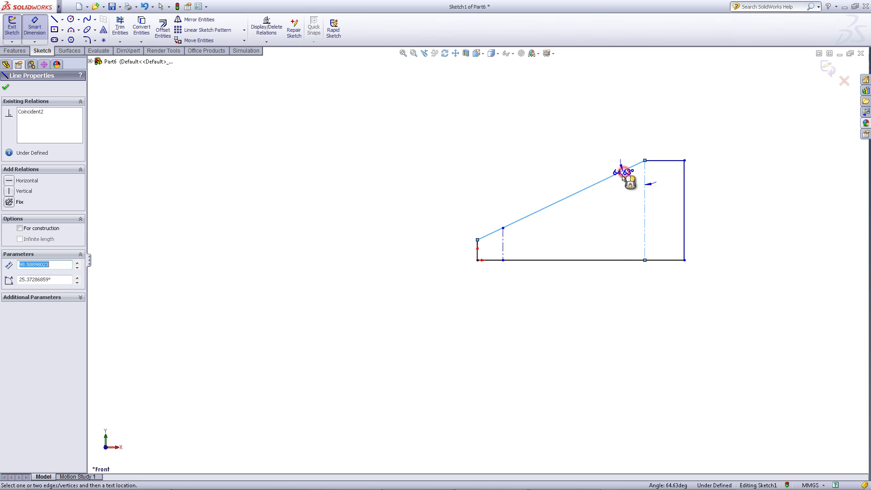
left_click(622, 195)
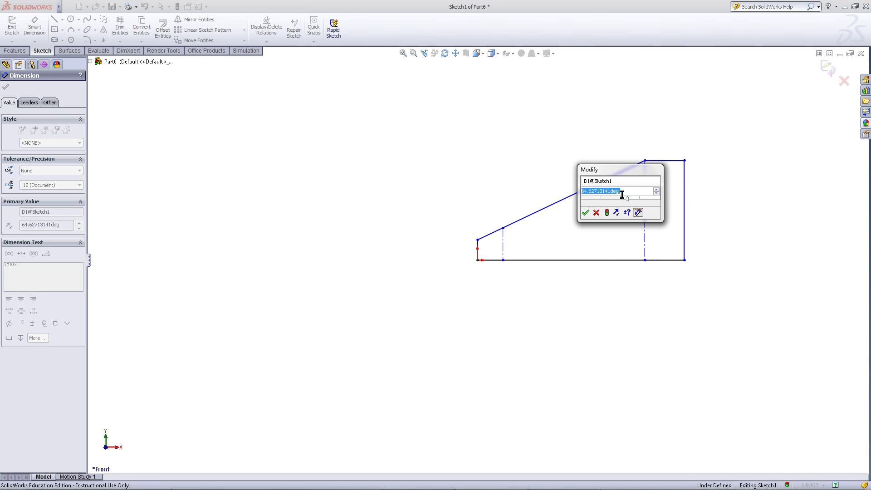
type("60")
key("Return")
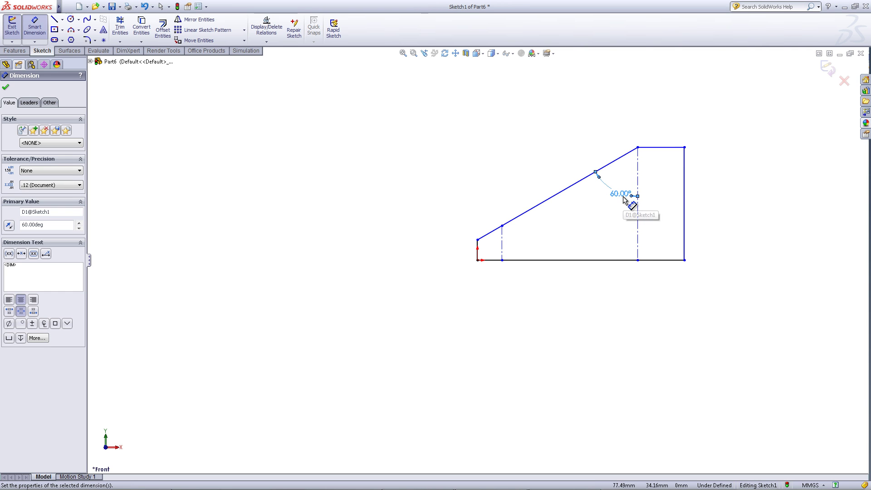
Dimension the short horizontal edge above the base at 10 mm.
left_click(670, 148)
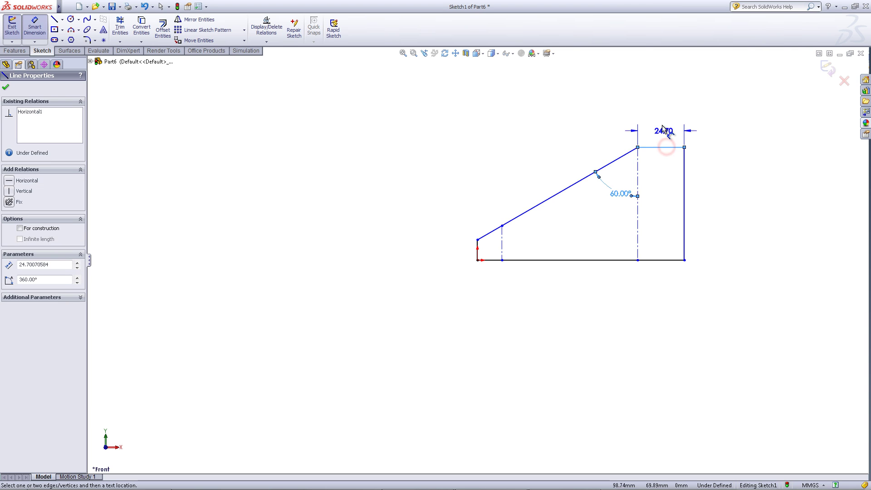
left_click(663, 125)
type("10mm")
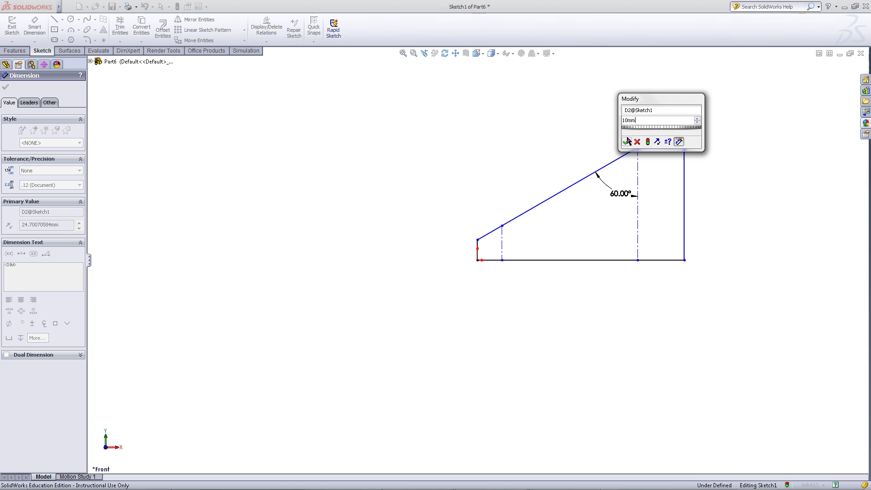
left_click(627, 142)
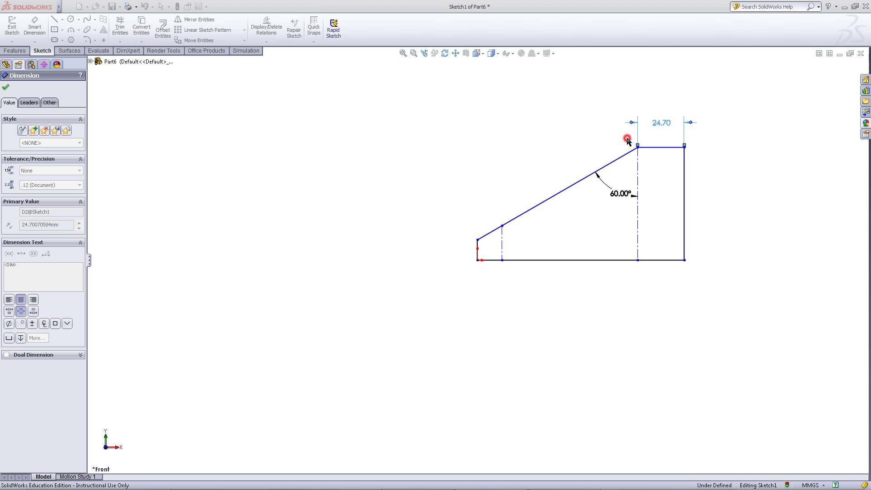
Dimension the height of the shorter centerline near the origin at 15 mm.
left_click(501, 244)
left_click(440, 244)
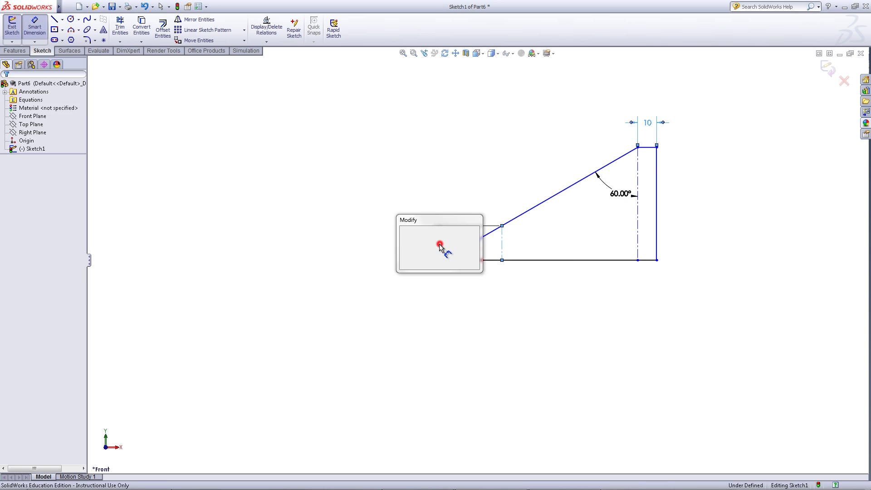
type("15")
key("Return")
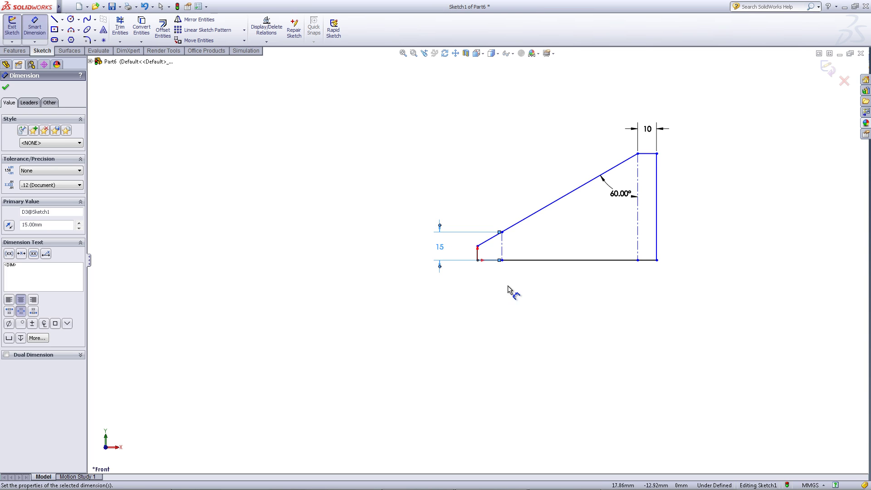
Dimension the distance from the vertical edge at the origin to the shorter centerline at 10 mm.
left_click(477, 255)
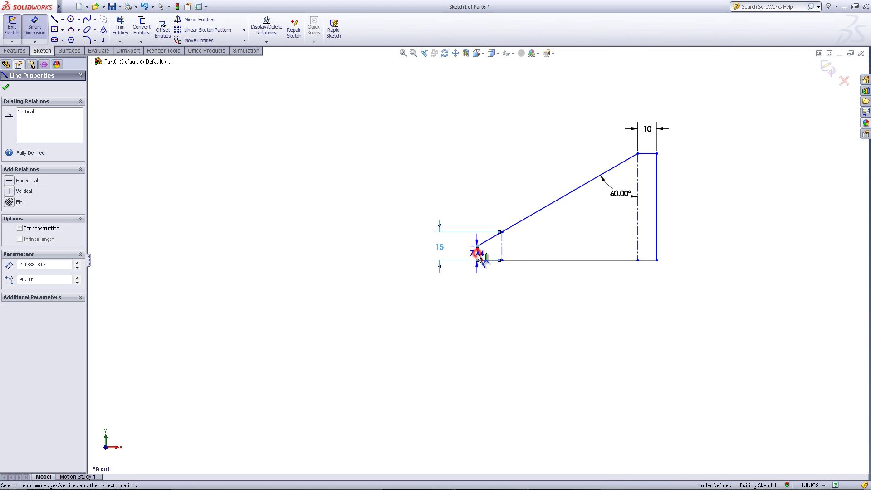
left_click(502, 246)
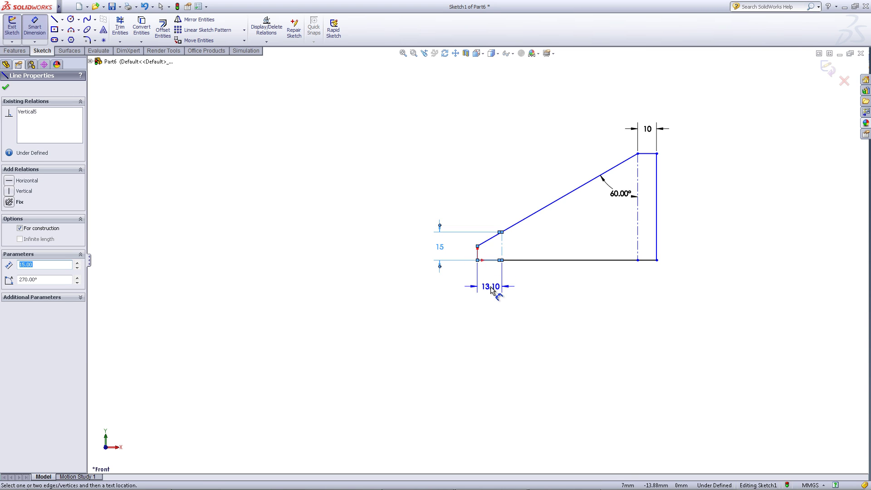
left_click(491, 286)
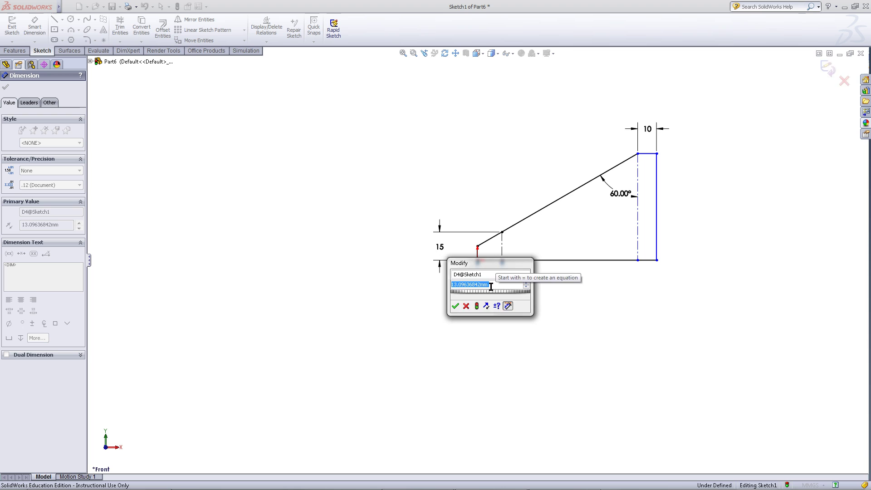
type("10")
key("Return")
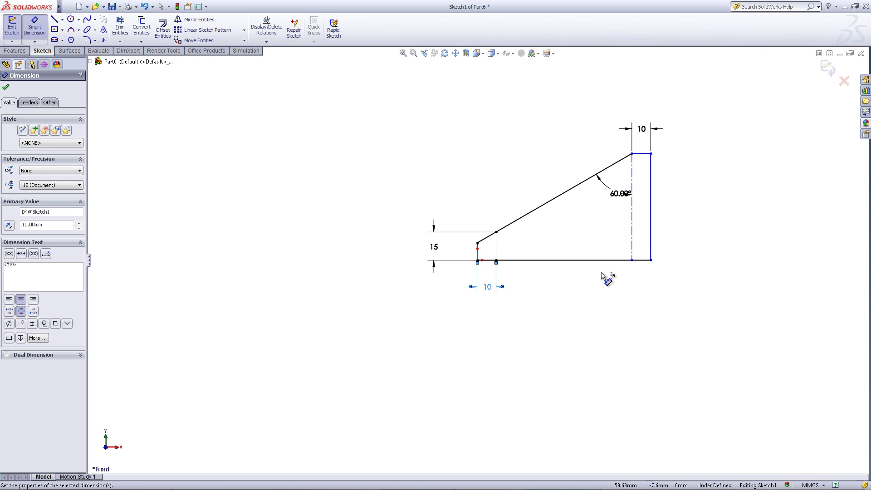
Dimension the distance between the two vertical centerlines at 90 mm and exit the sketch.
left_click(633, 245)
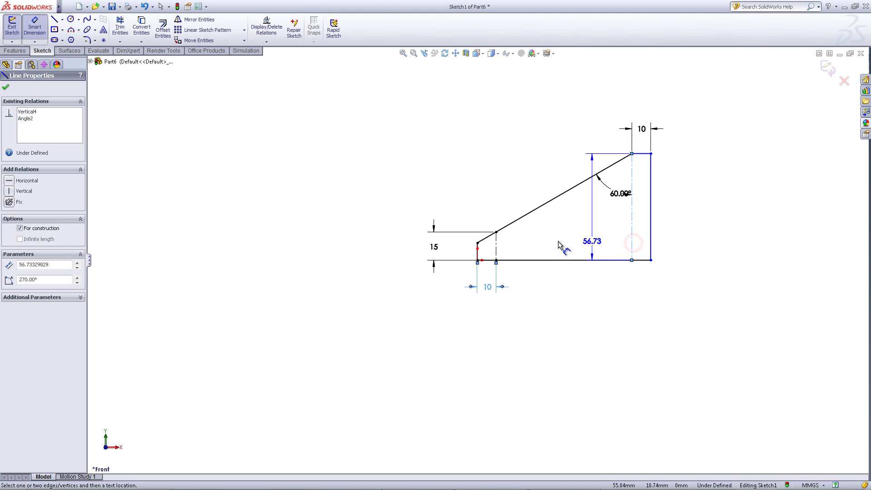
left_click(496, 249)
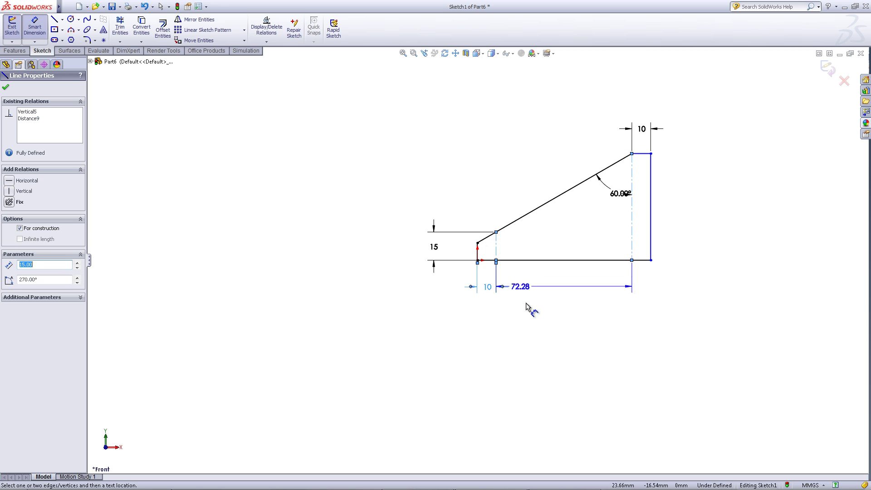
left_click(546, 307)
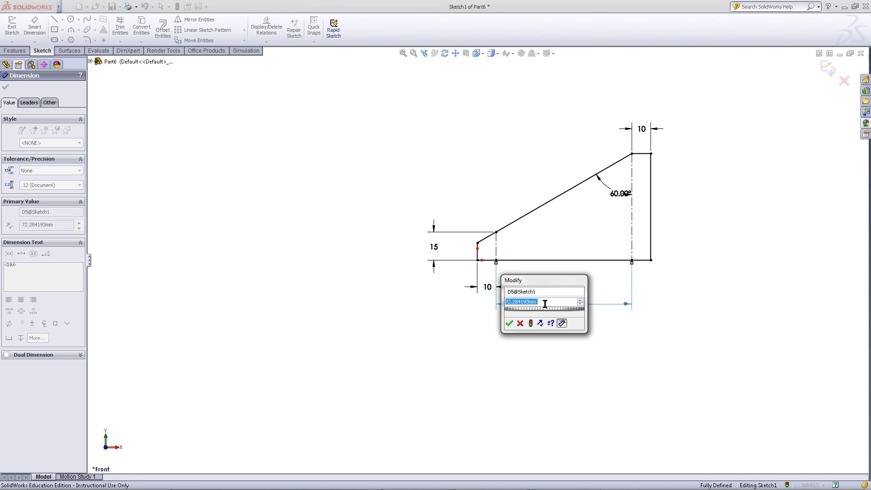
type("90")
key("Return")
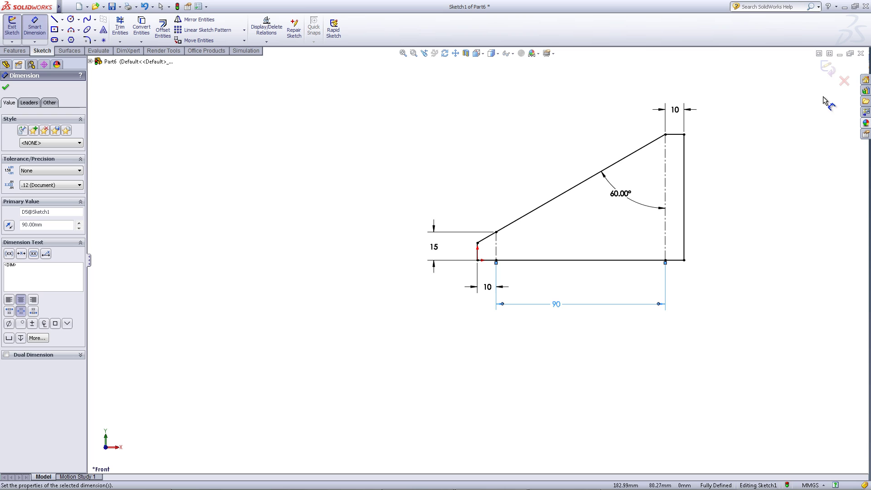
left_click(825, 70)
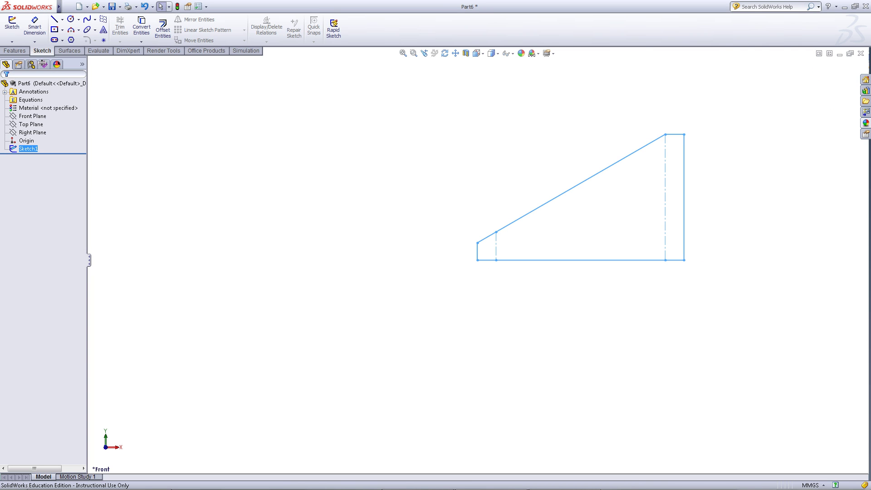
Extrude the wedge profile as a solid boss 20 mm deep with the Mid Plane end condition.
left_click(24, 51)
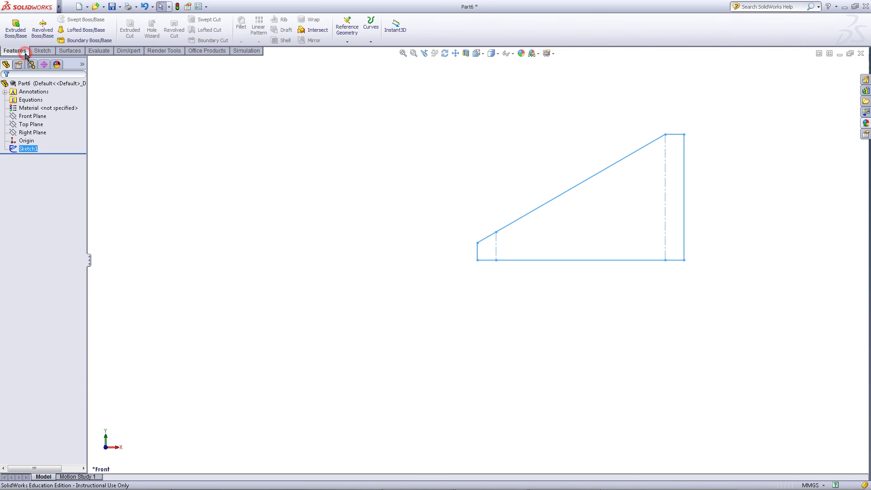
left_click(16, 29)
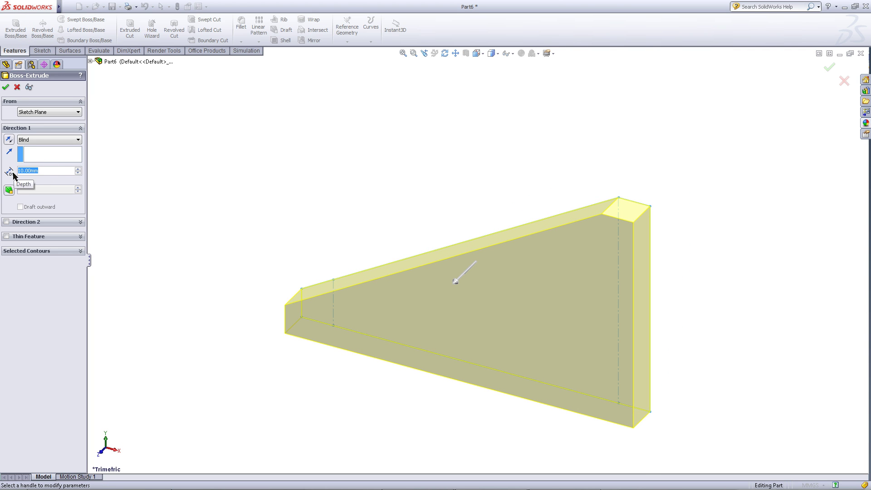
type("20")
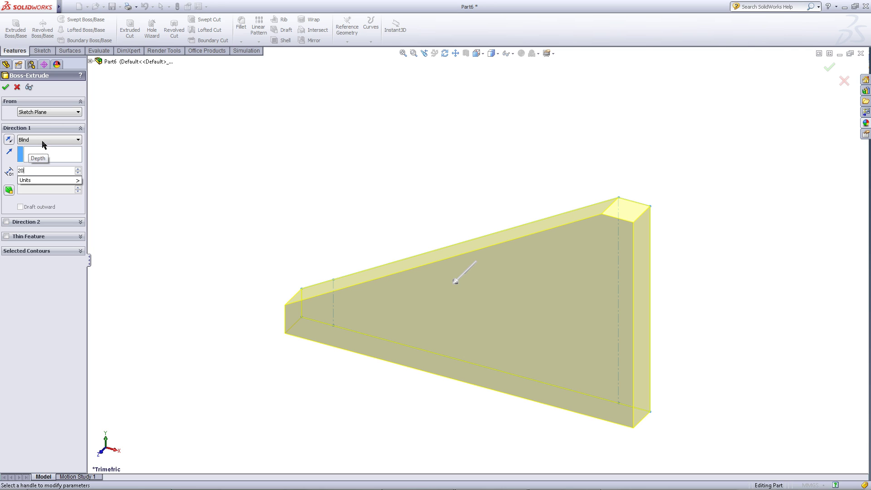
left_click(44, 141)
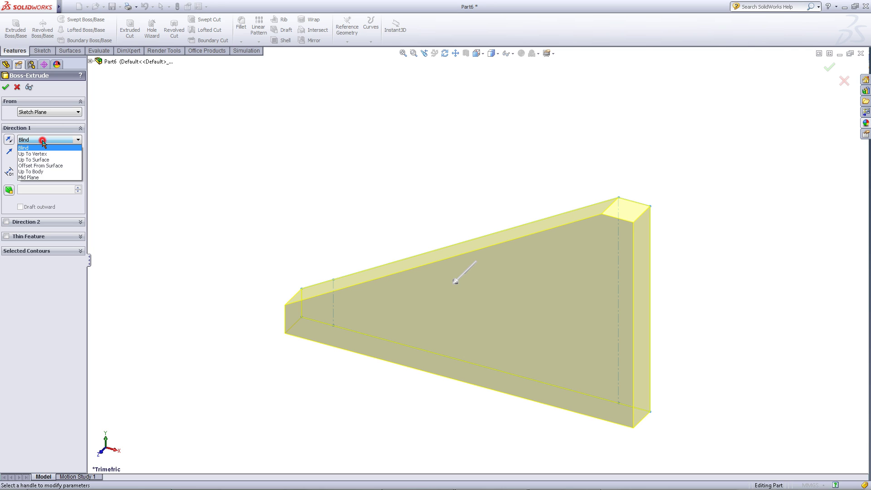
left_click(44, 178)
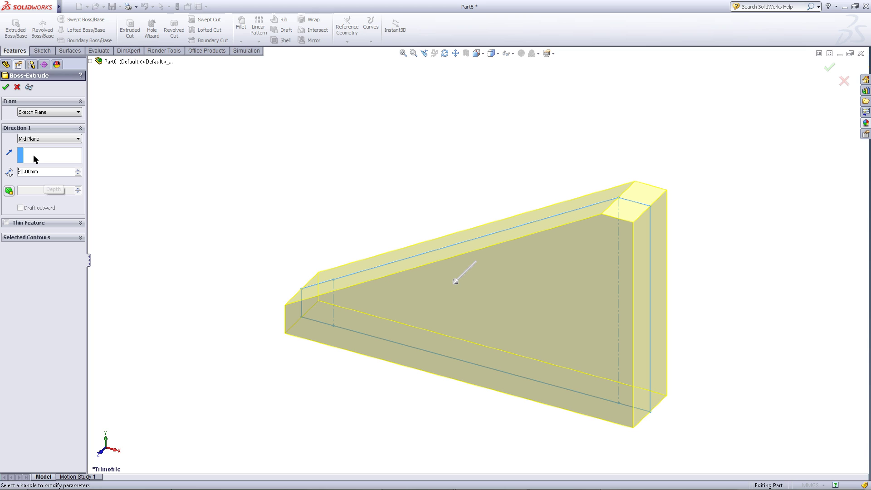
left_click(6, 87)
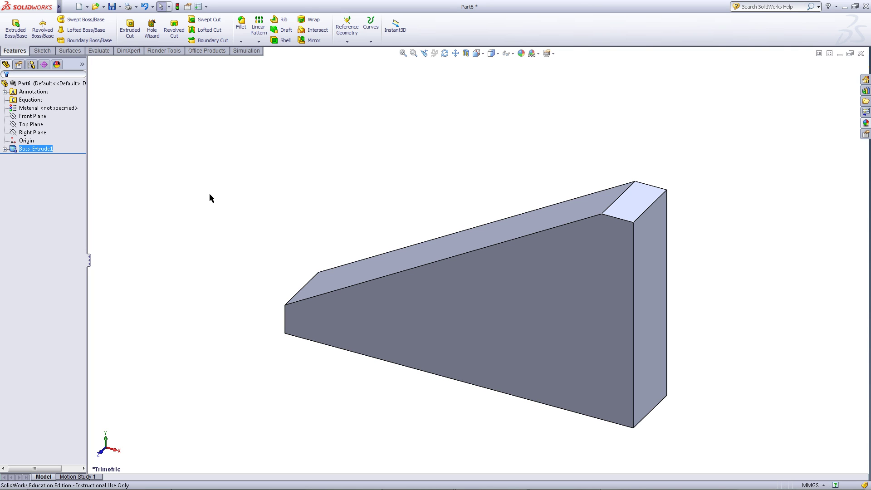
Assign Oak from the Woods category as the part's material.
right_click(67, 108)
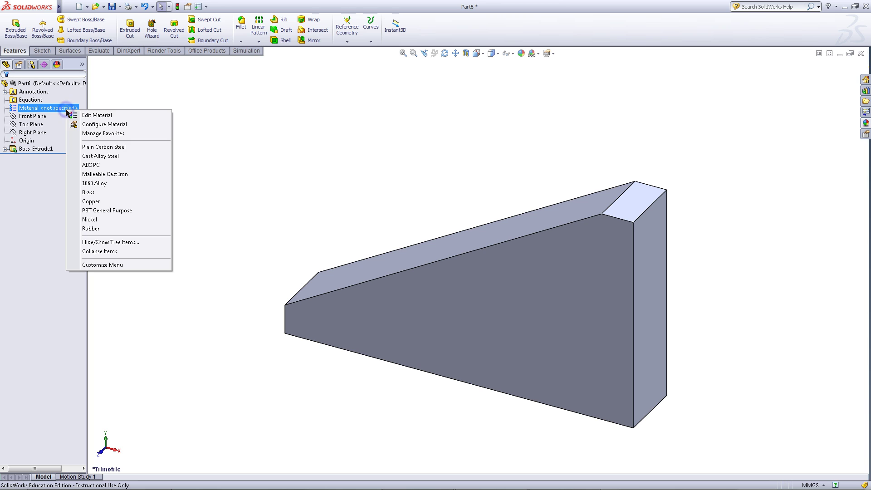
left_click(99, 116)
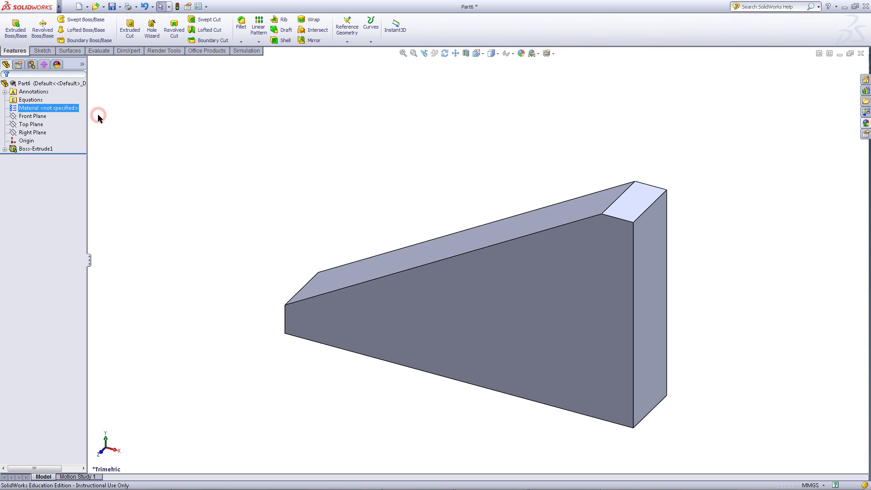
left_click_drag(391, 266, 382, 358)
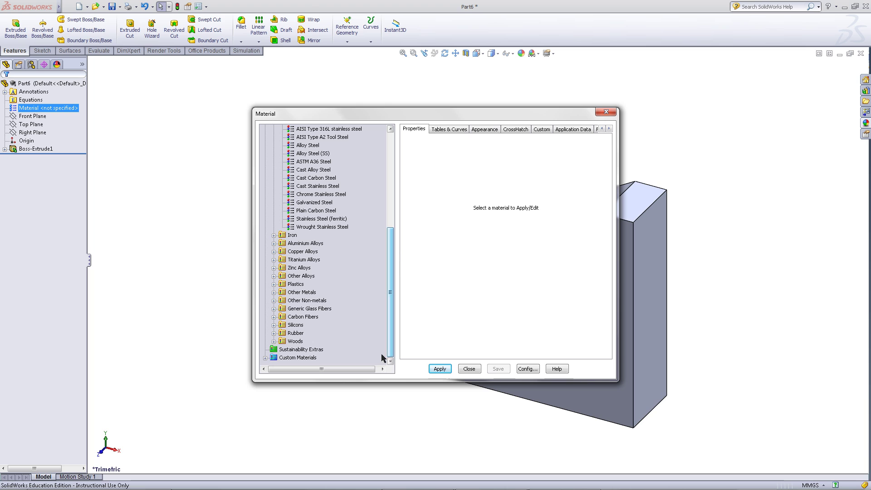
left_click(274, 341)
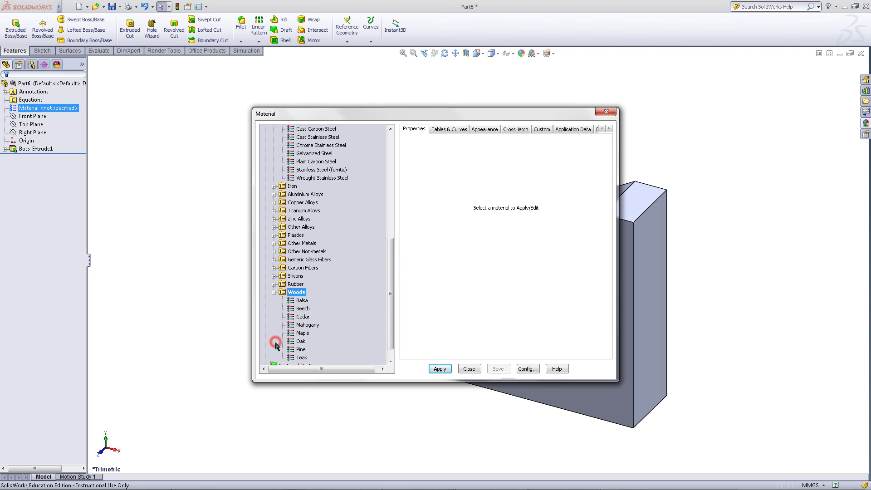
left_click(301, 341)
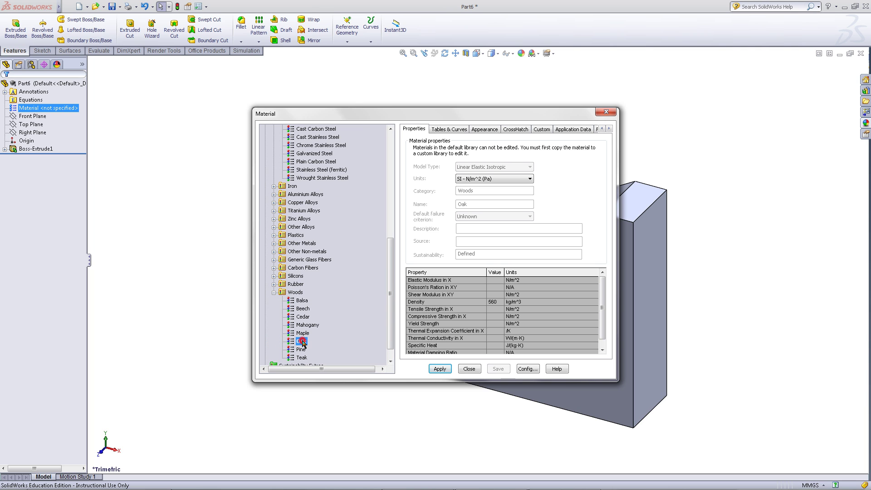
left_click(439, 368)
left_click(469, 369)
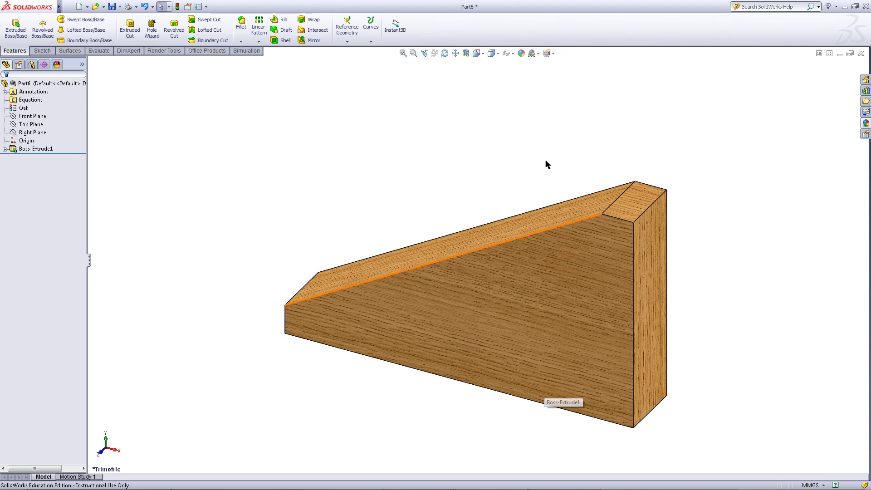
Sketch a center rectangle about 24.7 by 11.5 mm on the wedge's front face, centred on the bottom corner of the tall vertical edge.
left_click(476, 53)
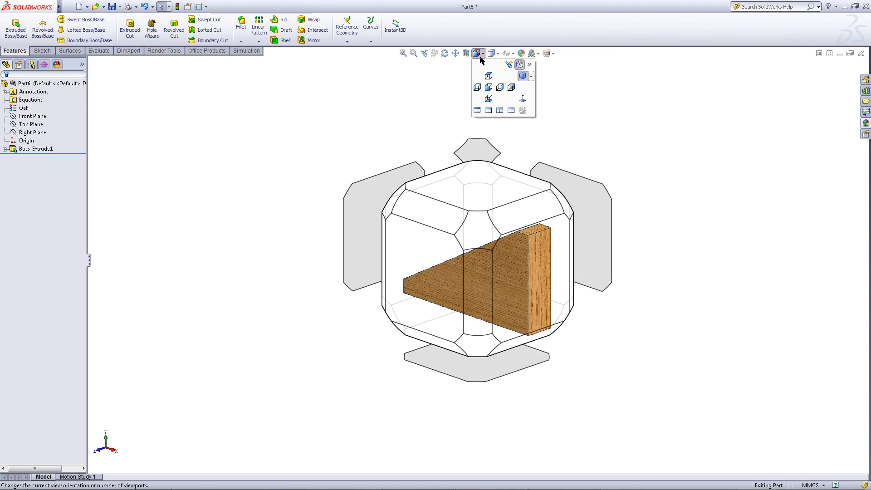
left_click(415, 248)
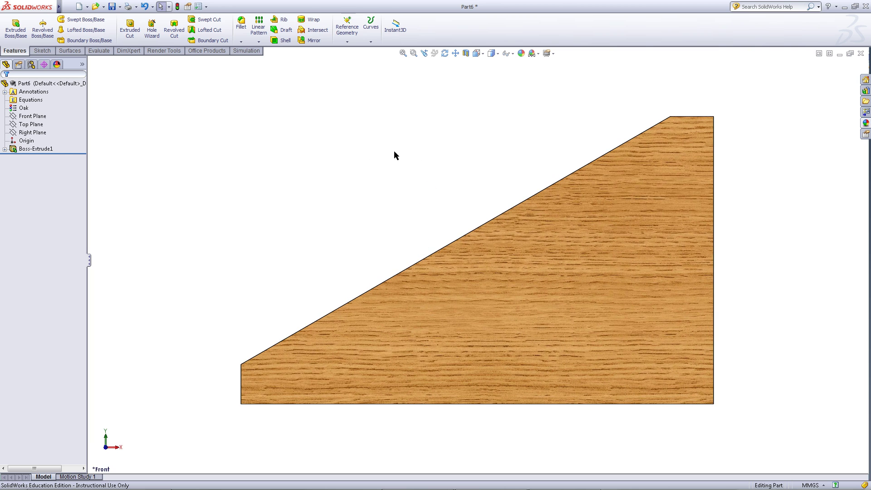
right_click(512, 310)
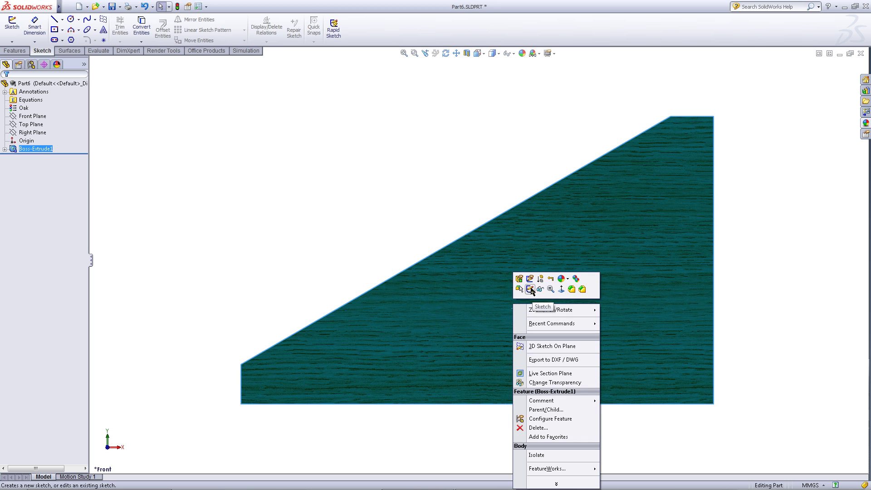
left_click(531, 289)
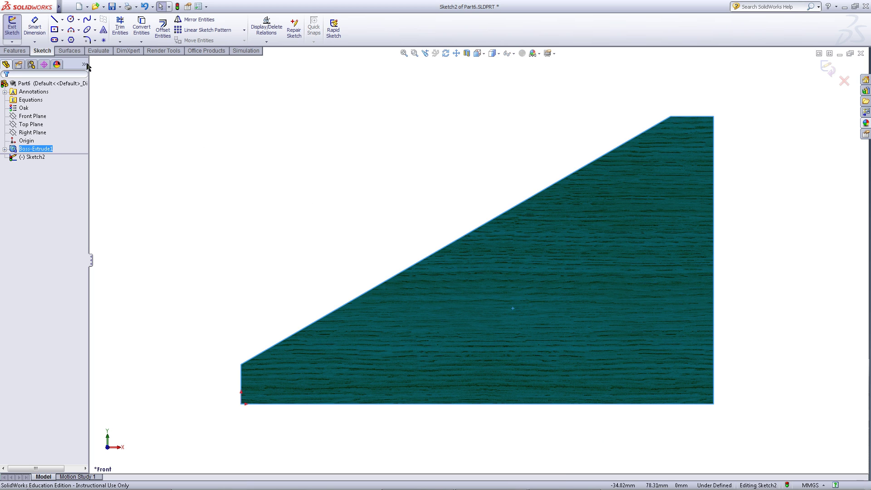
left_click(63, 30)
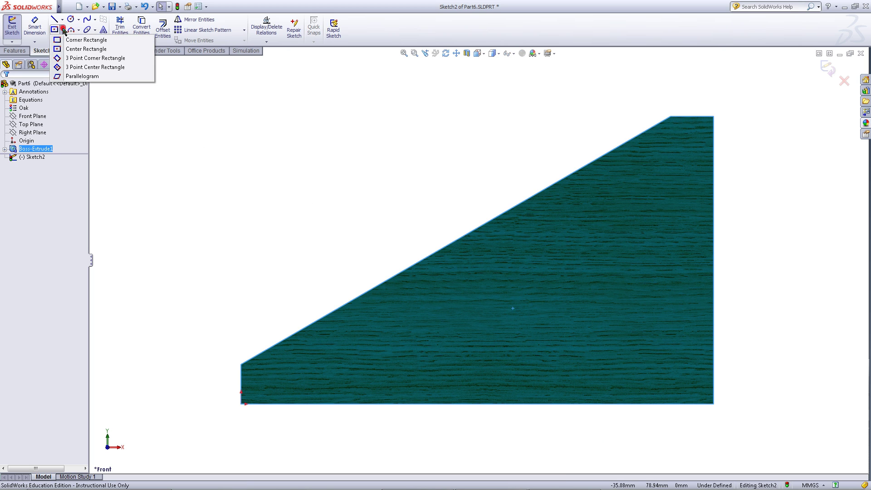
left_click(71, 49)
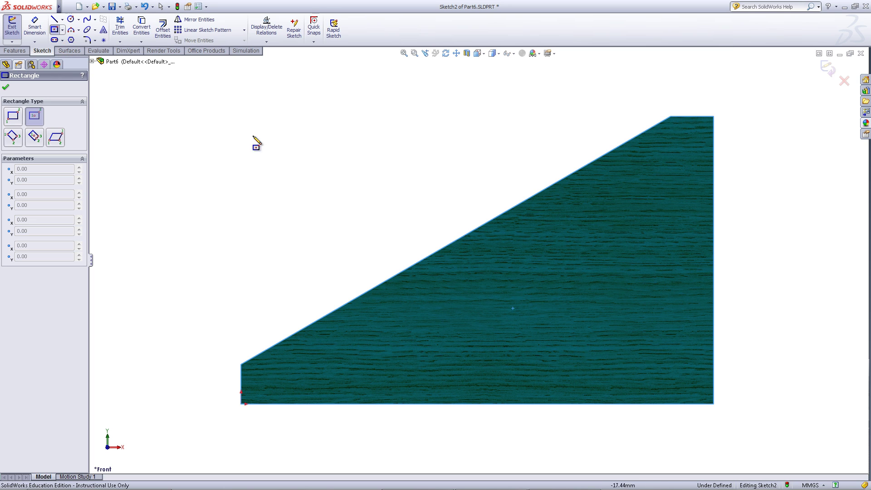
left_click(713, 403)
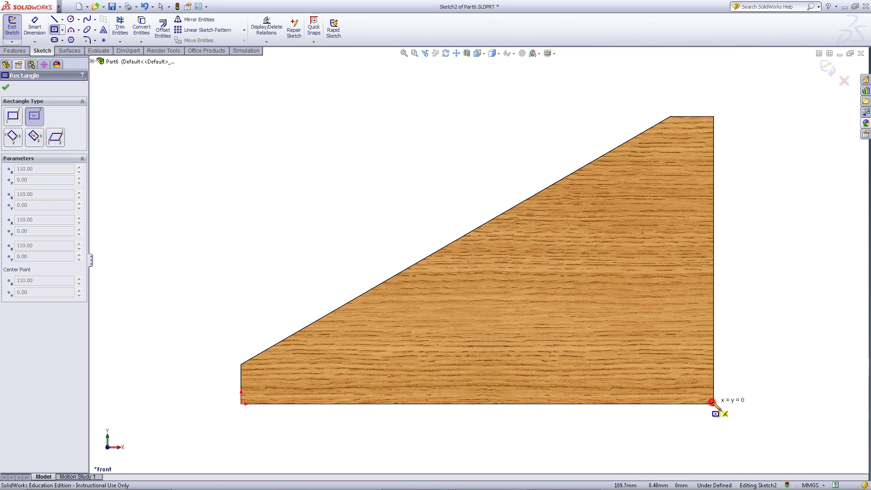
left_click(660, 379)
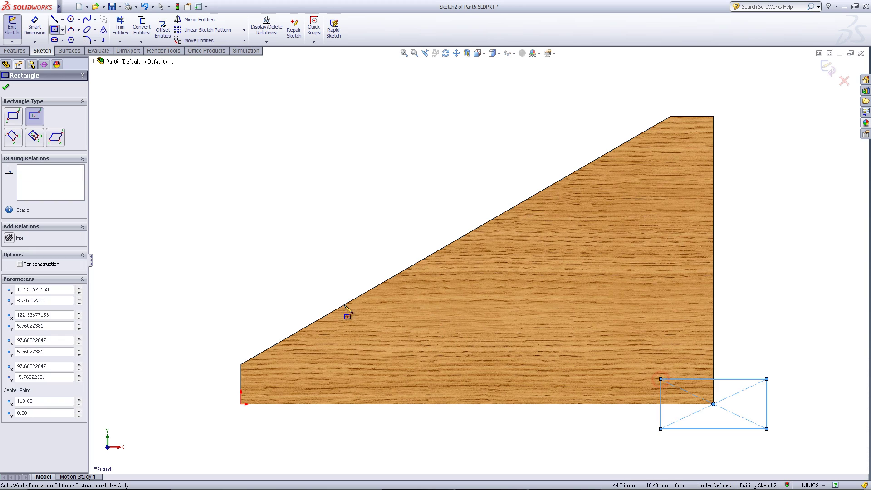
Dimension the rectangle's height at 10 mm.
left_click(38, 29)
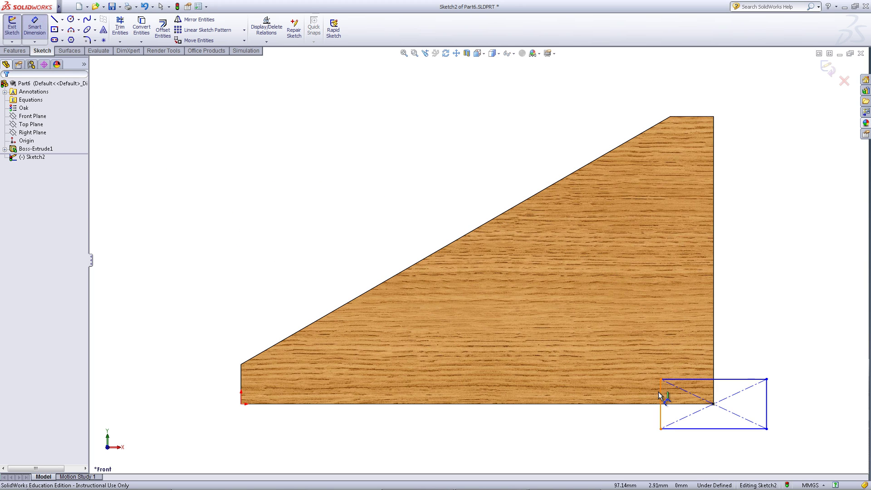
left_click(659, 392)
left_click(630, 415)
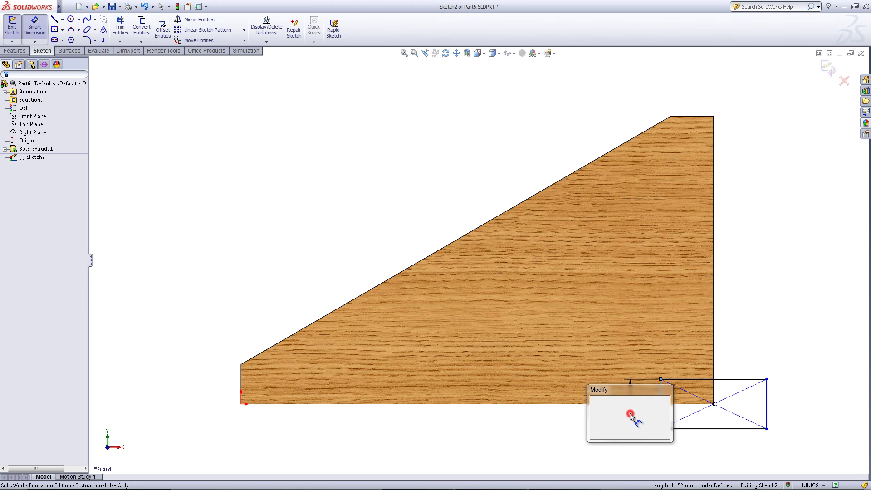
type("10")
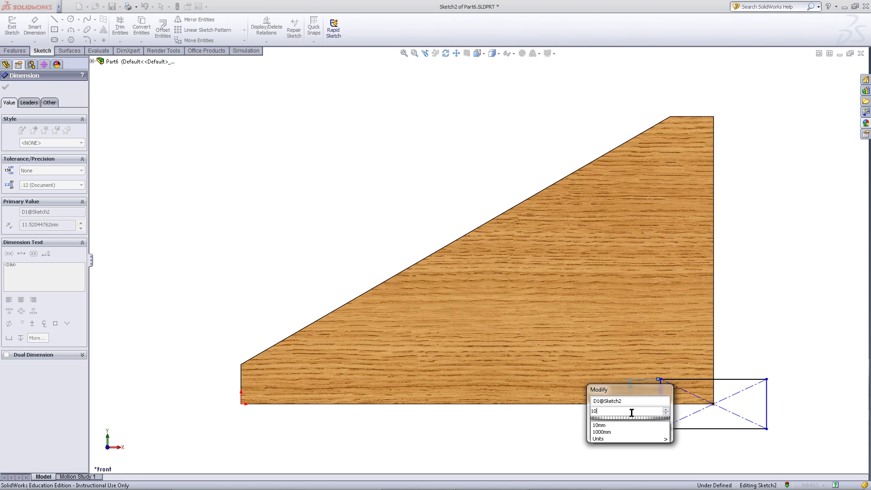
key("Return")
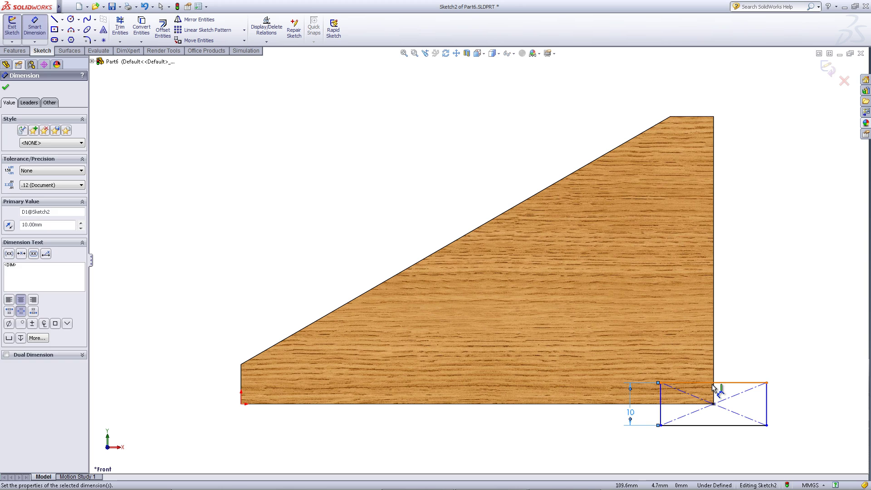
Dimension the rectangle's width at 40 mm and exit the sketch.
left_click(713, 387)
left_click(722, 357)
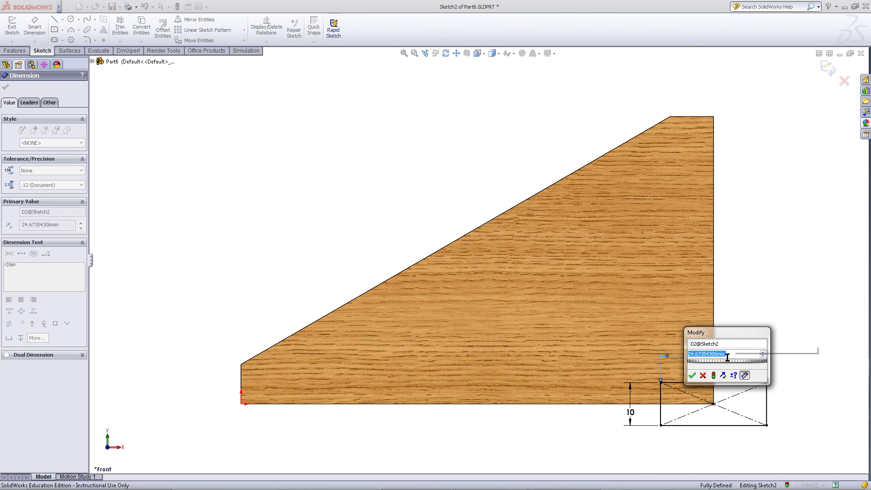
type("40")
key("Return")
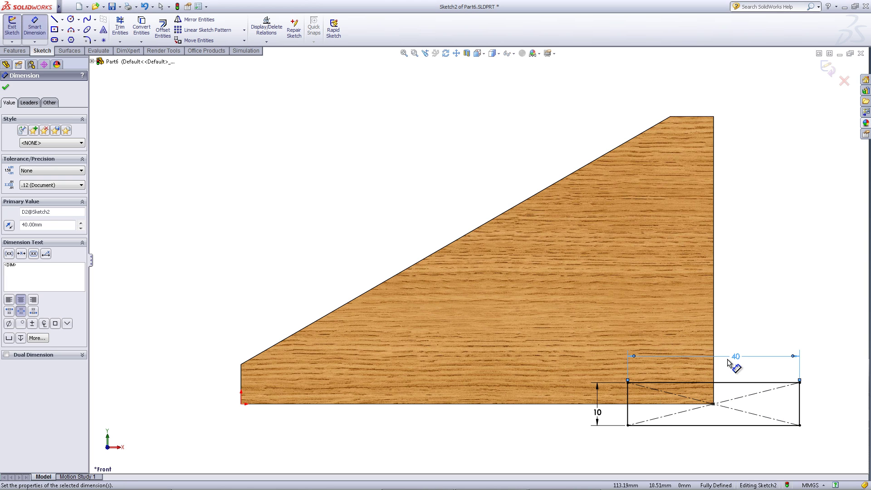
left_click(827, 71)
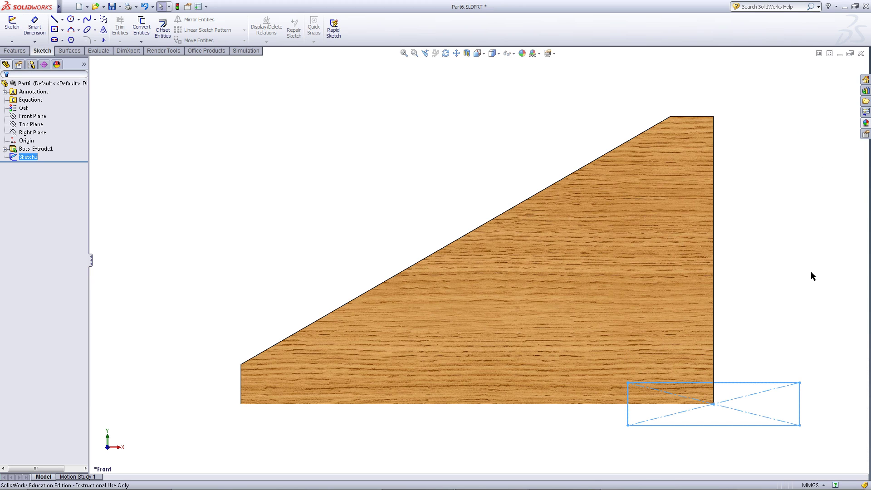
Cut the rectangle sketch through the whole wedge with an Extruded Cut set to Through All.
left_click(22, 52)
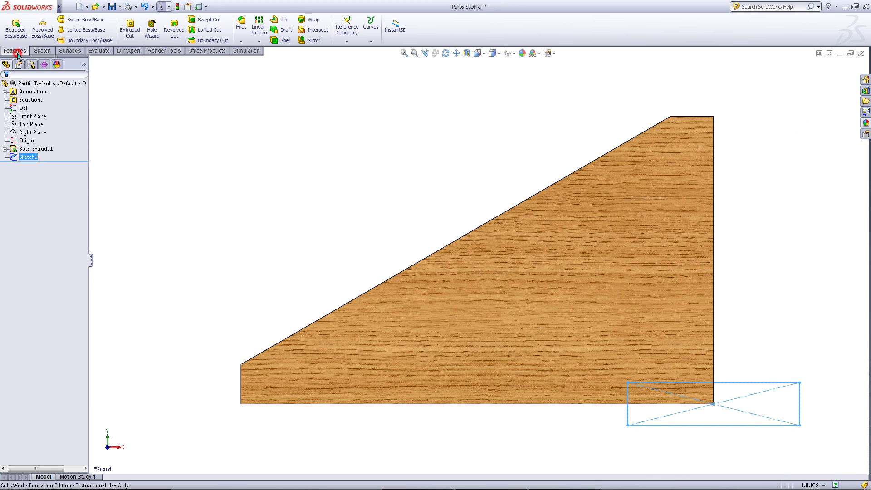
left_click(131, 31)
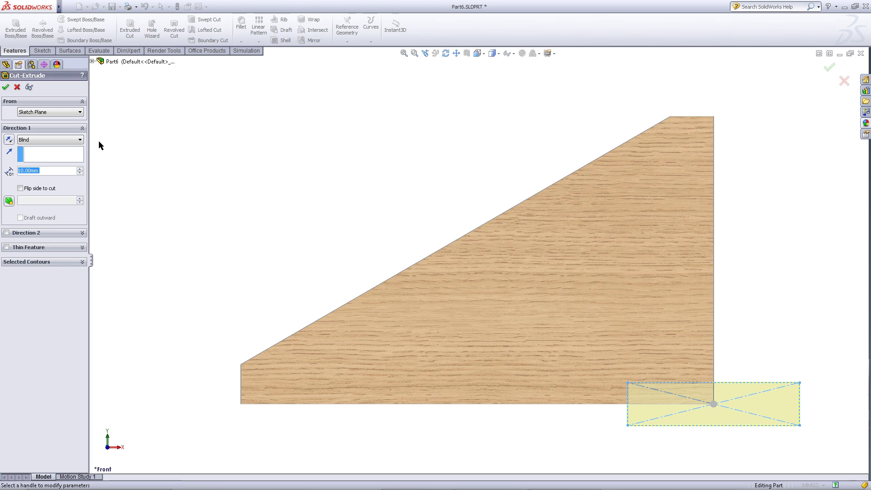
left_click(77, 140)
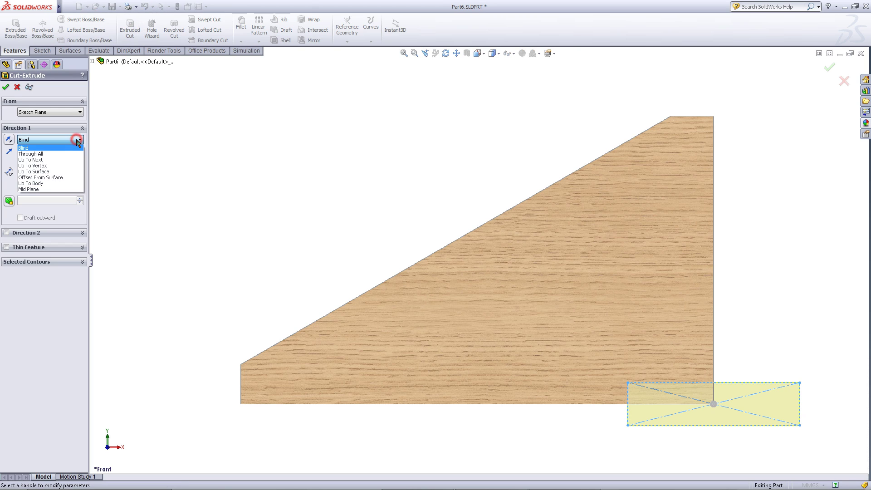
left_click(59, 155)
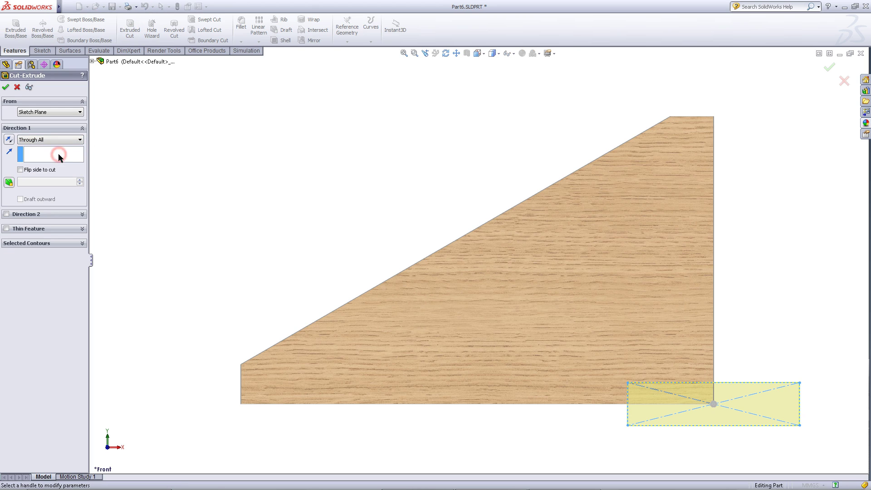
left_click(5, 87)
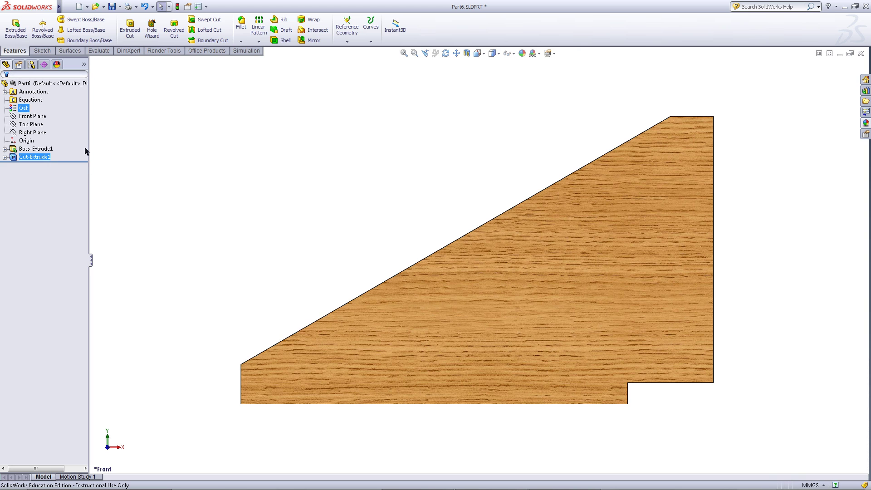
Linear-pattern the corner notch cut along the wedge's tall vertical edge with 20 mm spacing and 4 instances.
middle_click_drag(298, 191, 288, 175)
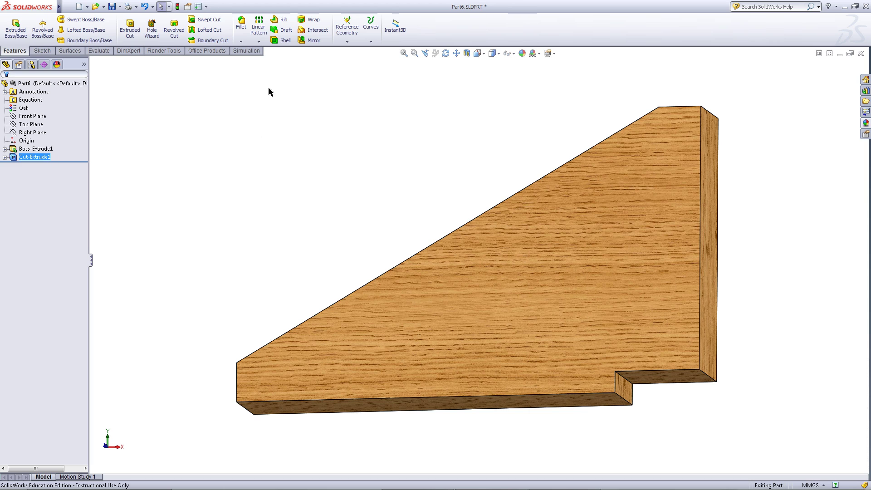
left_click(258, 28)
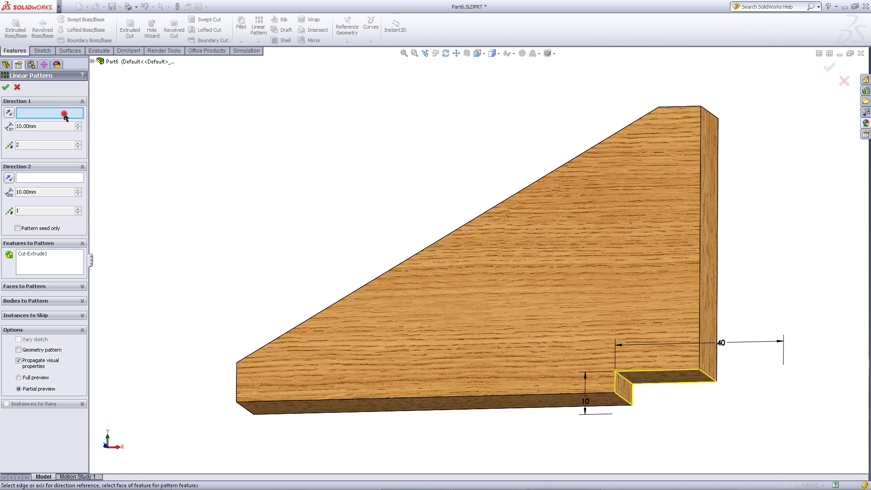
left_click(699, 252)
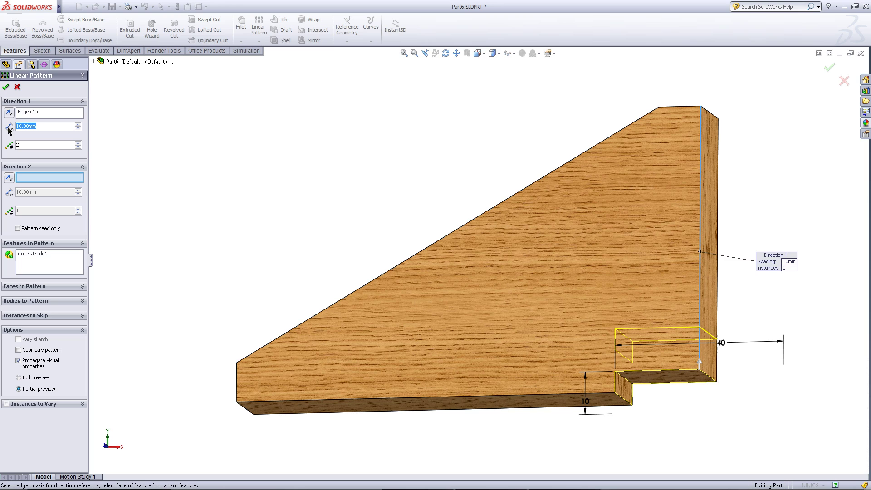
type("20")
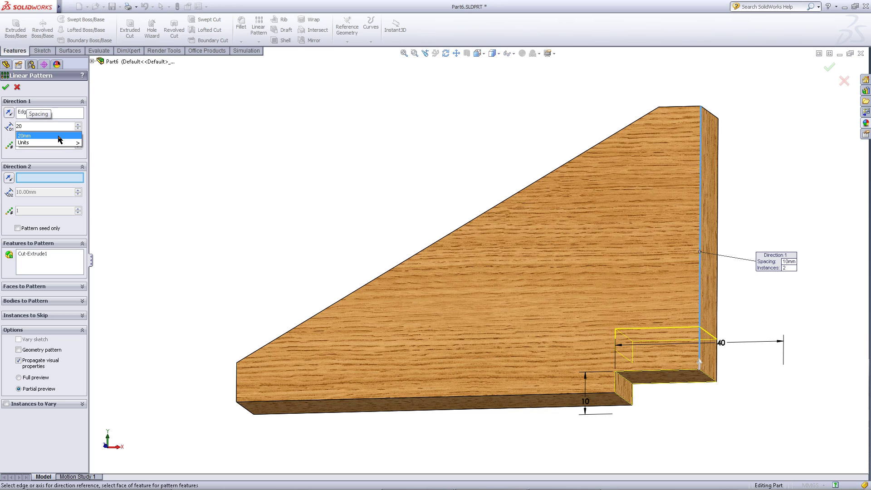
left_click(58, 136)
left_click(47, 146)
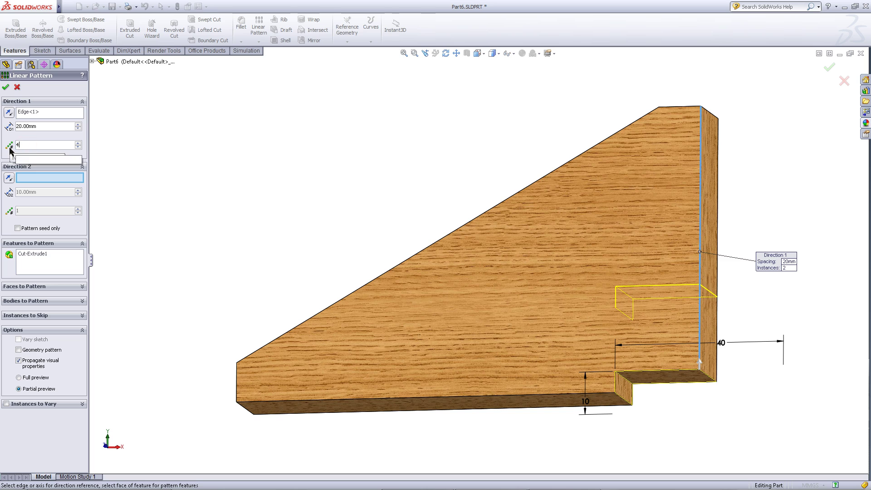
type("4")
left_click(6, 91)
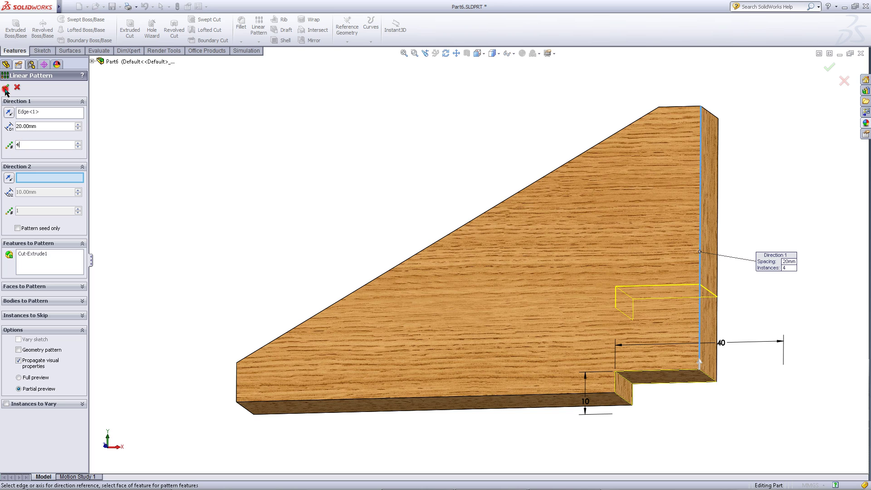
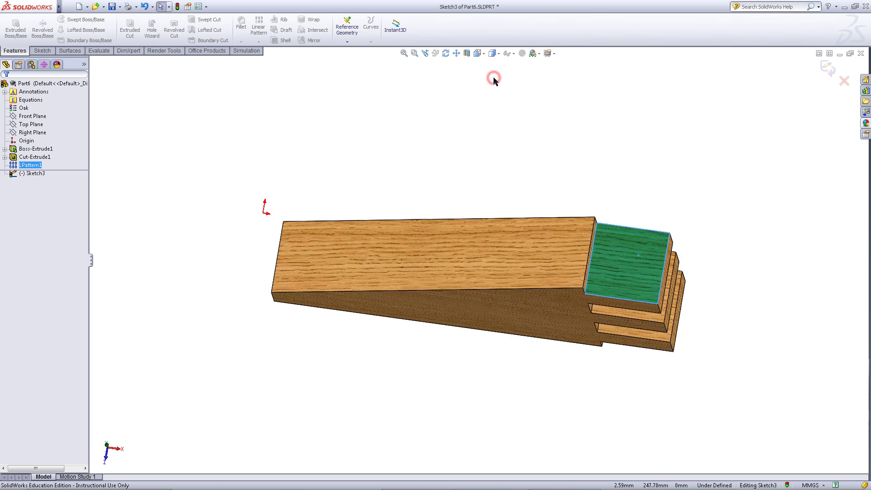
Sketch a circle about 3.7 mm in diameter near the middle of the uppermost tab's top face.
left_click(42, 51)
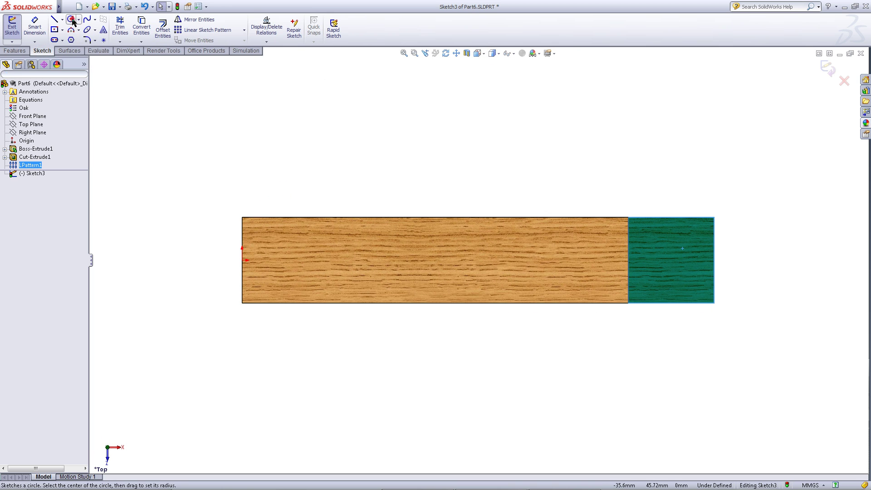
left_click(72, 20)
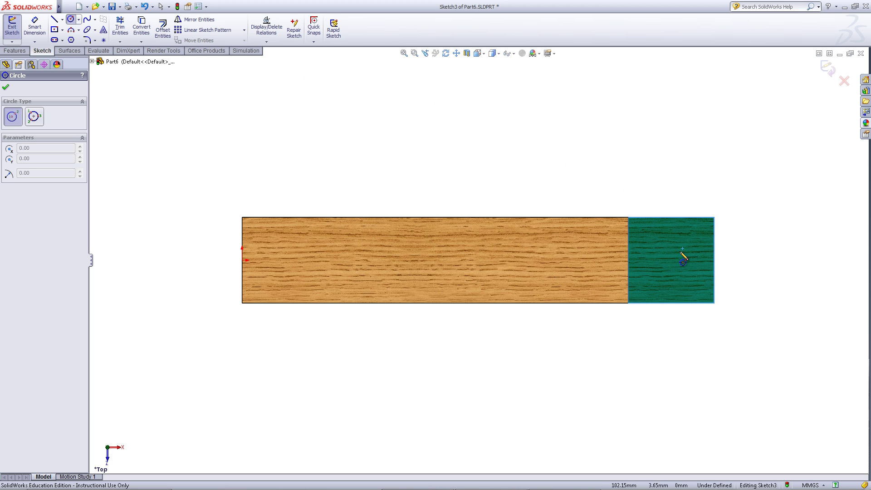
left_click(671, 260)
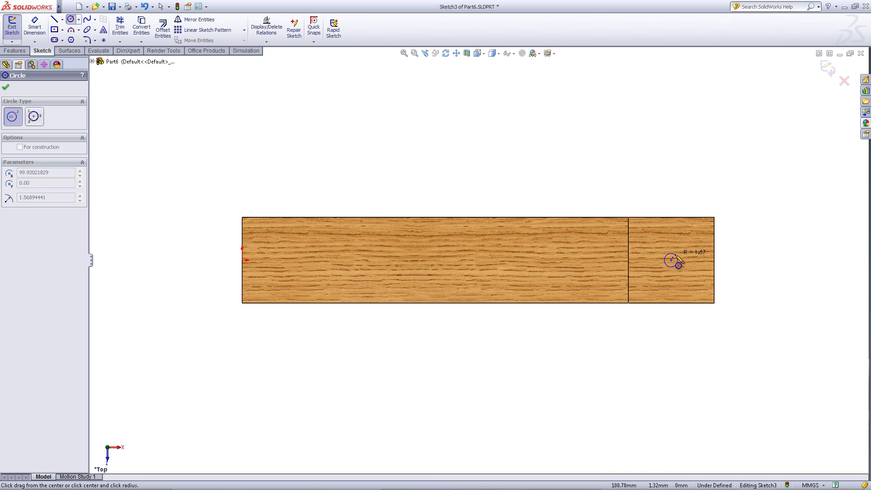
left_click(676, 255)
Dimension the circle's diameter at 5 mm.
left_click(34, 26)
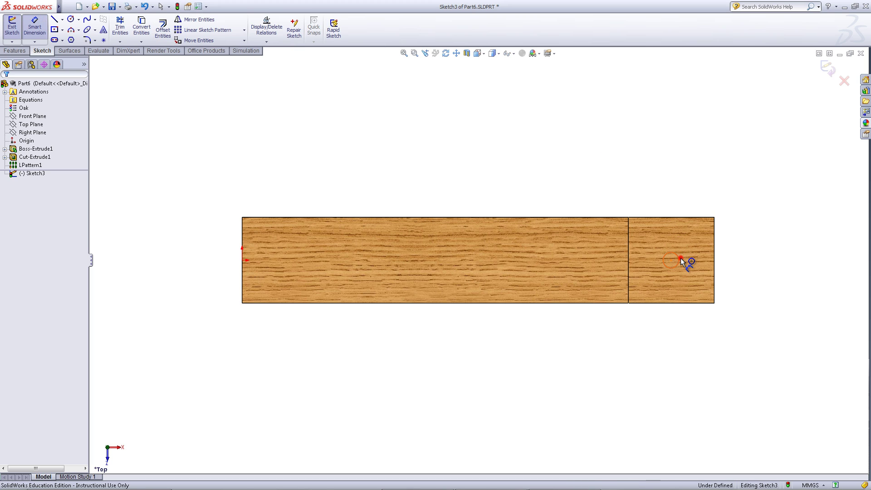
left_click(680, 258)
left_click(738, 262)
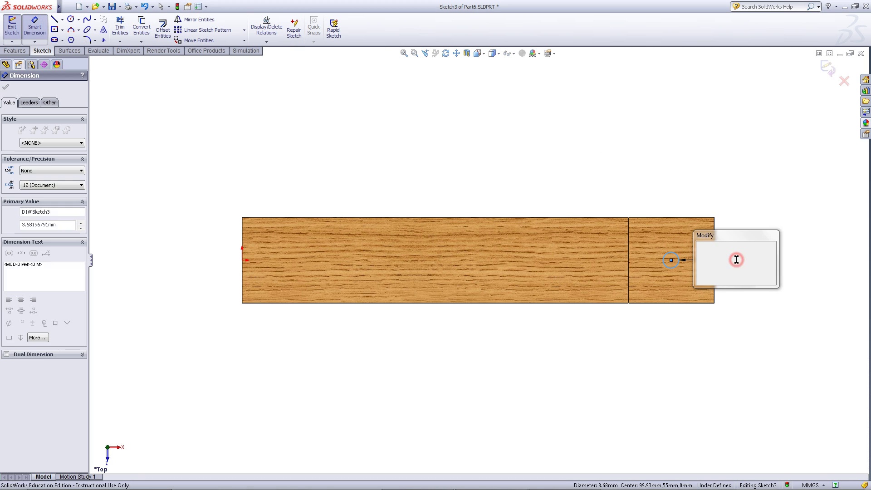
type("5")
key("Return")
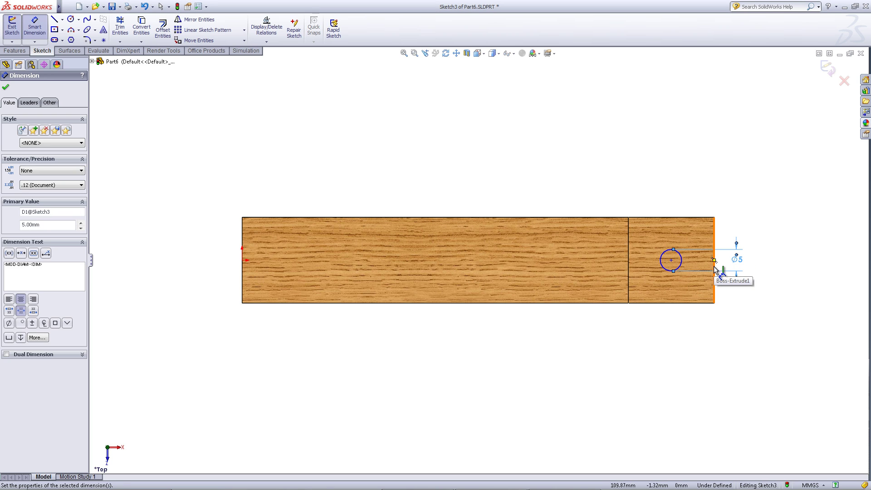
Dimension the distance from the circle's centre to the tab's outer edge at 10 mm.
left_click(681, 272)
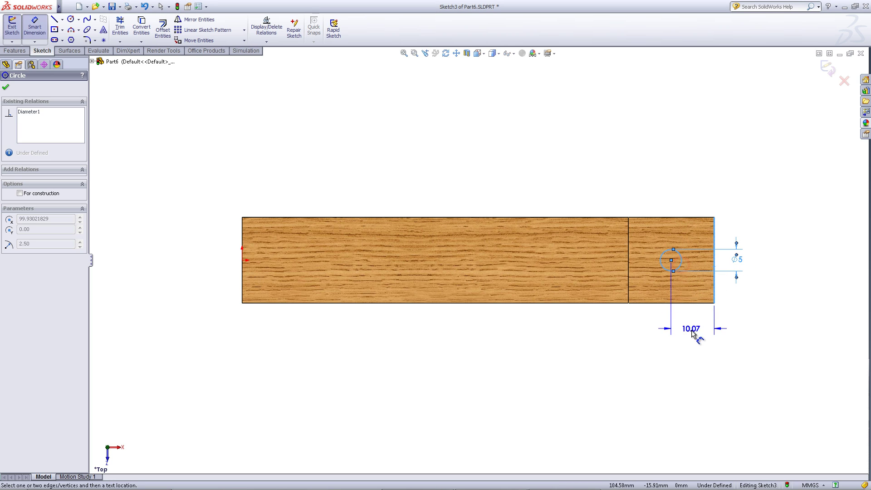
left_click(692, 338)
type("10")
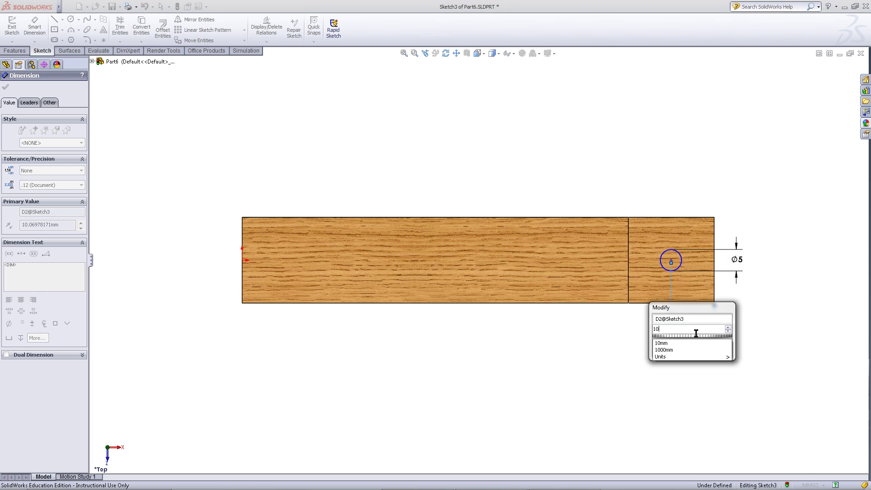
key("Return")
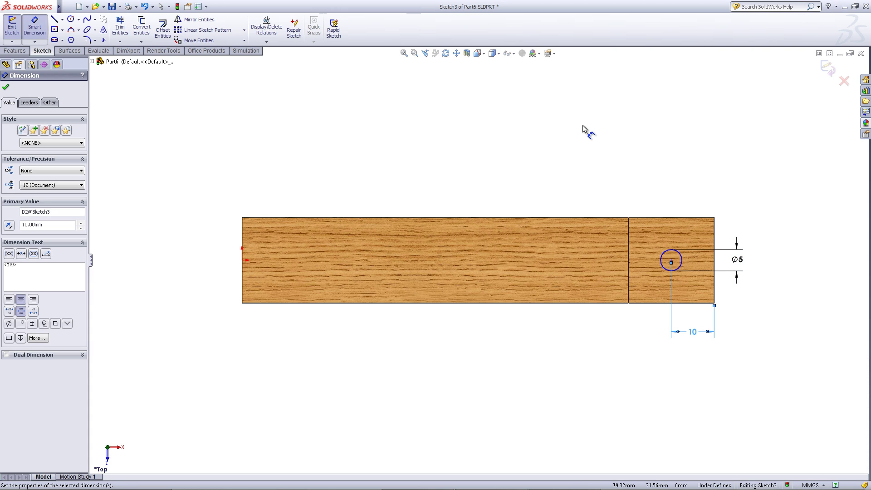
Draw a slightly angled centerline about 10.3 mm long from the circle's centre to the tab's outer edge.
left_click(63, 19)
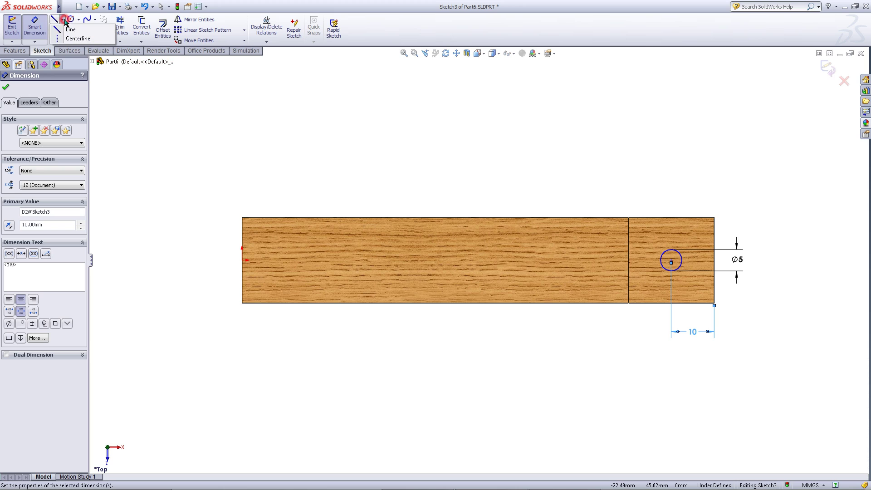
left_click(69, 40)
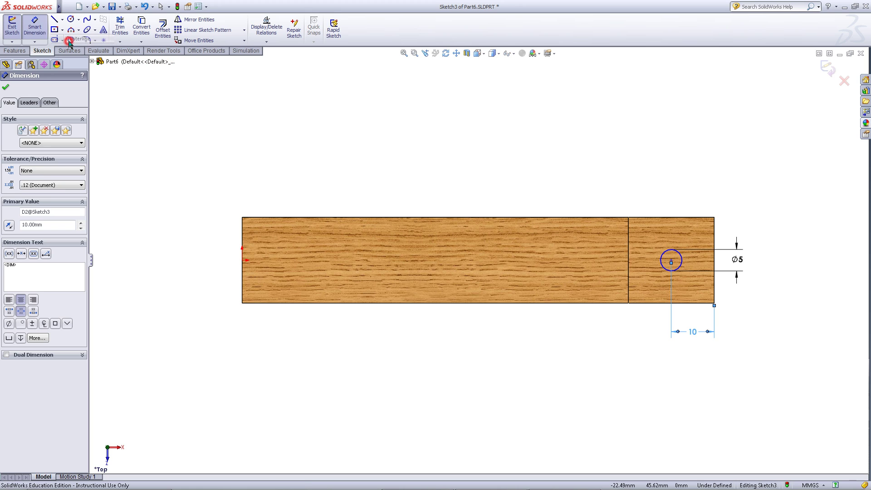
left_click(672, 260)
left_click(714, 250)
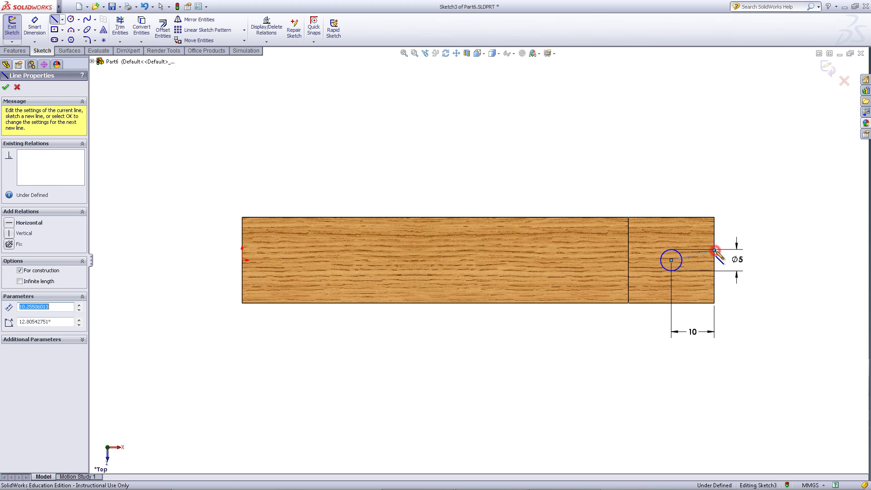
right_click(698, 138)
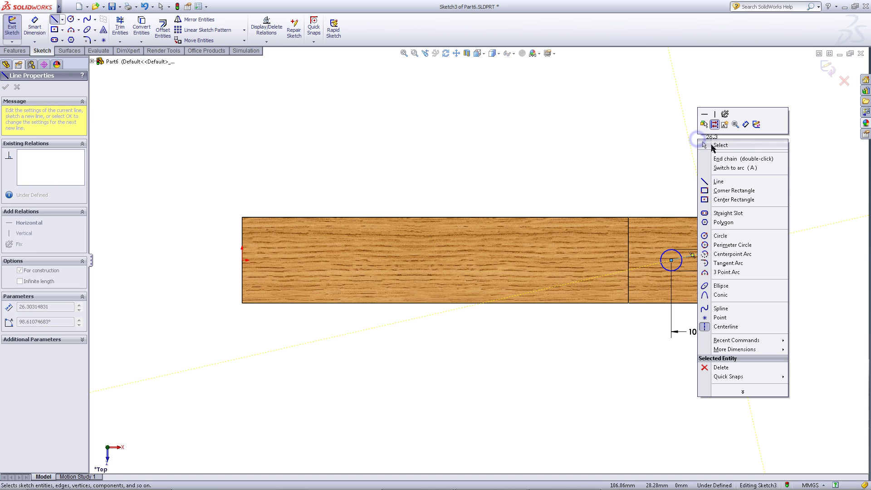
left_click(717, 145)
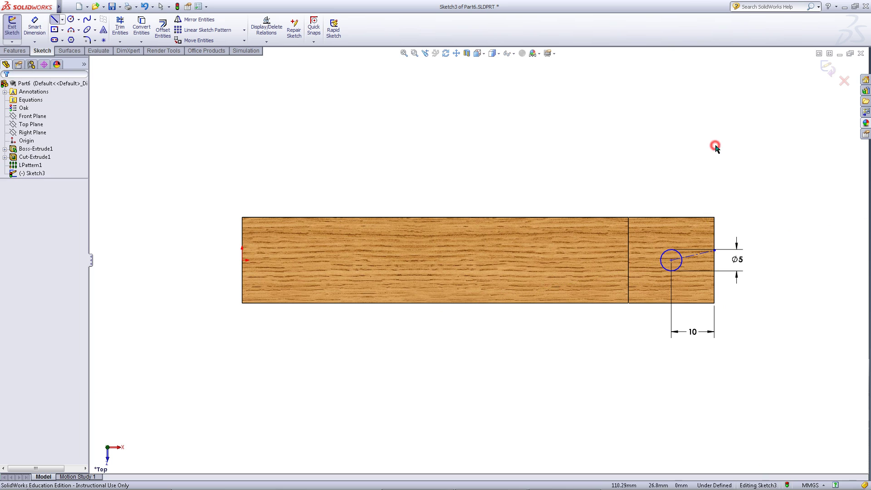
Constrain the centerline's outer endpoint to the midpoint of the tab's outer edge and make the centerline horizontal.
left_click(714, 250)
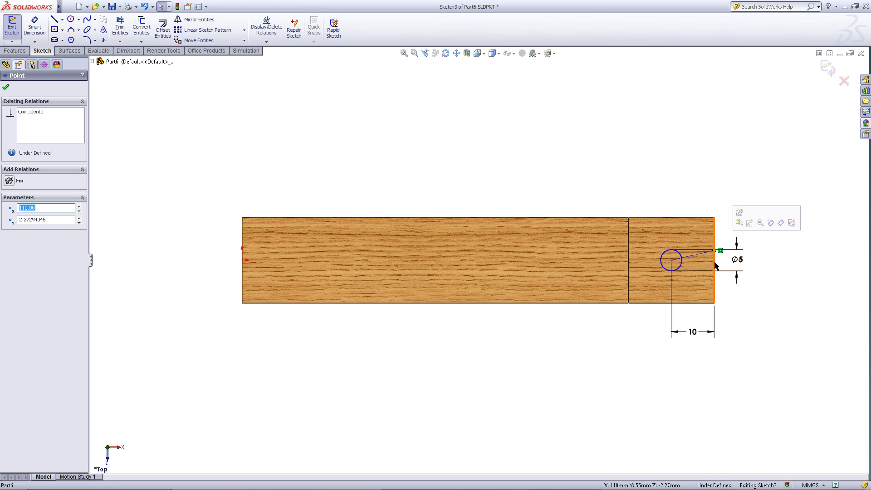
left_click(714, 263, "ctrl")
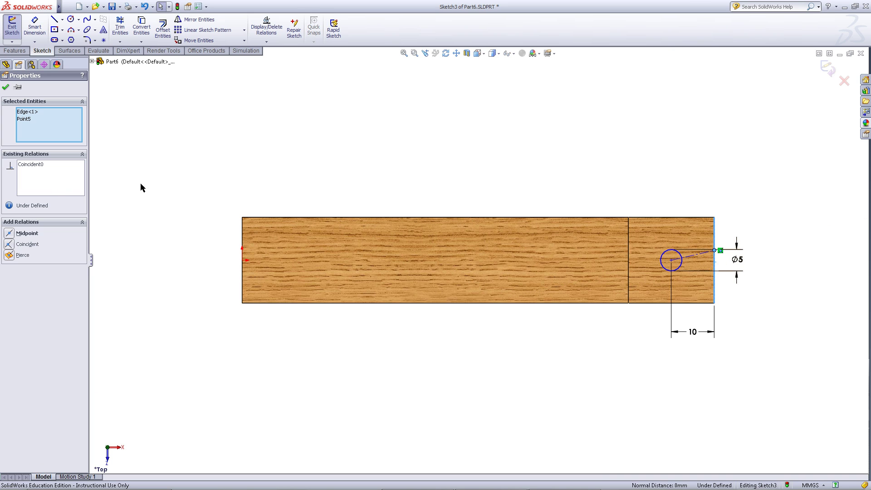
left_click(9, 234)
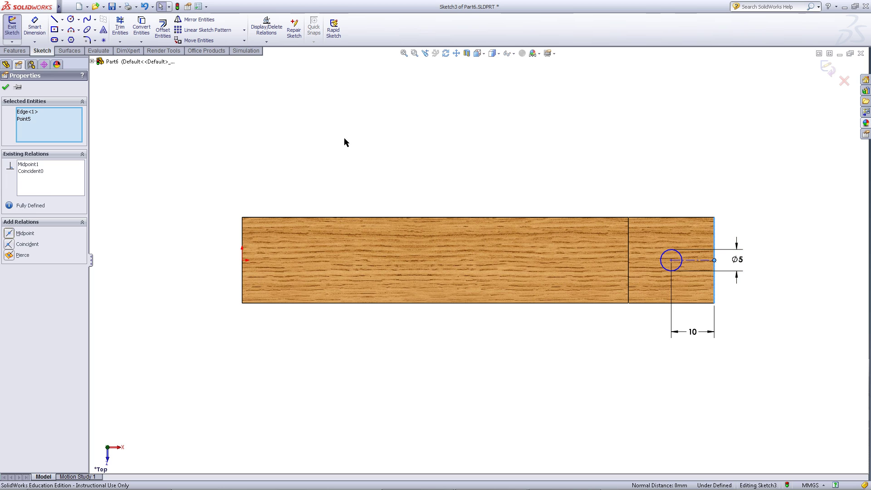
left_click(696, 260)
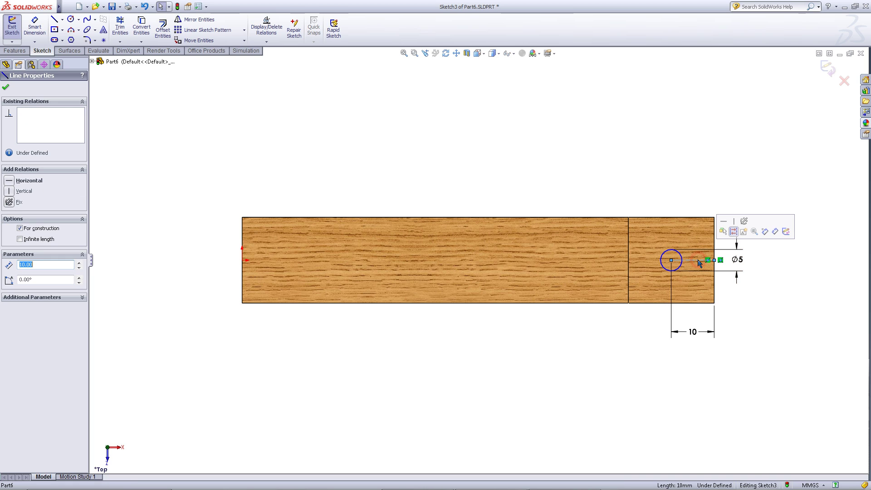
left_click(9, 182)
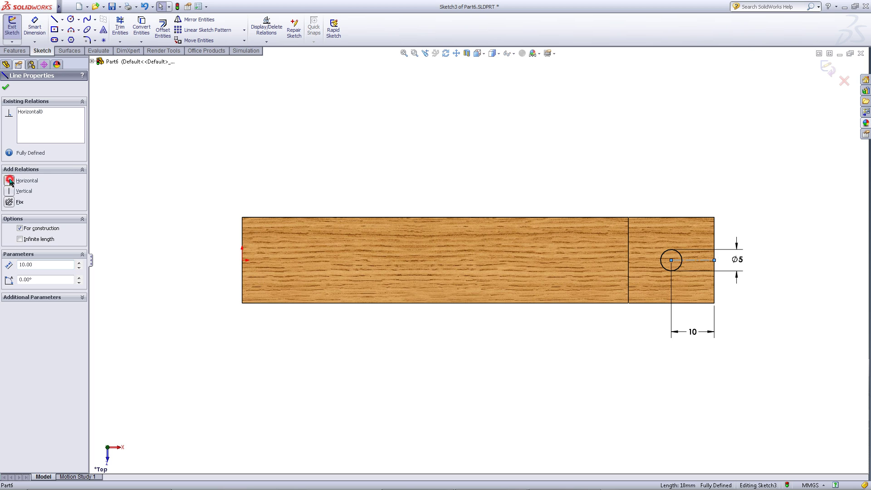
left_click(522, 143)
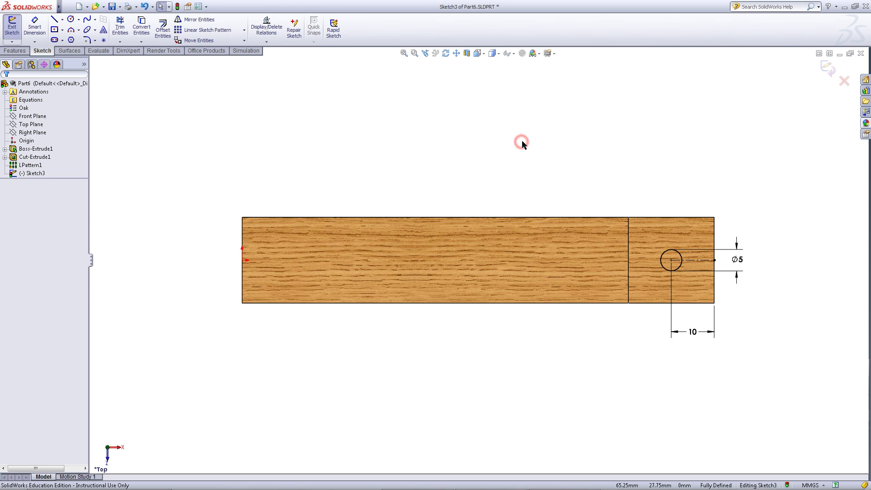
Cut the circle down through all the tabs with an Extruded Cut set to Through All.
left_click(22, 51)
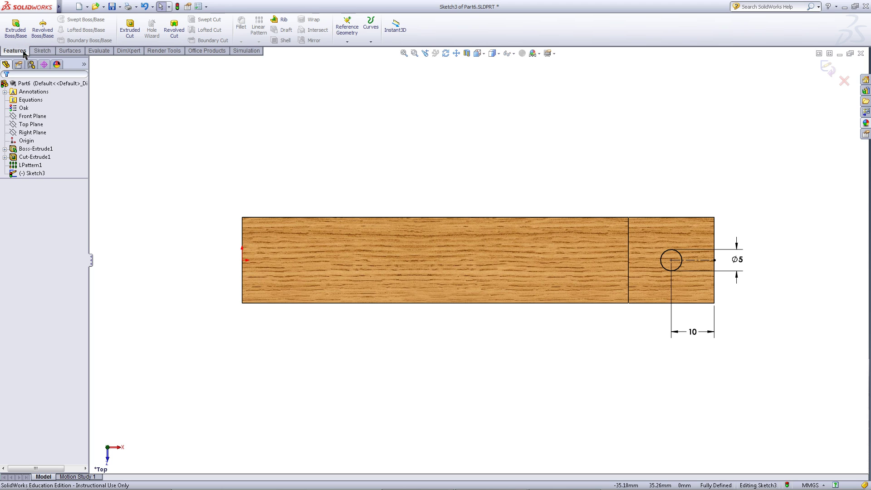
left_click(129, 28)
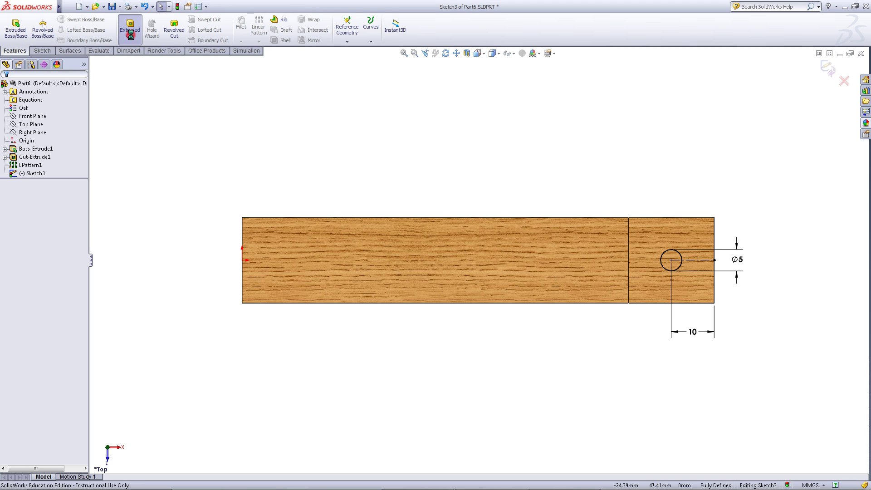
left_click(69, 141)
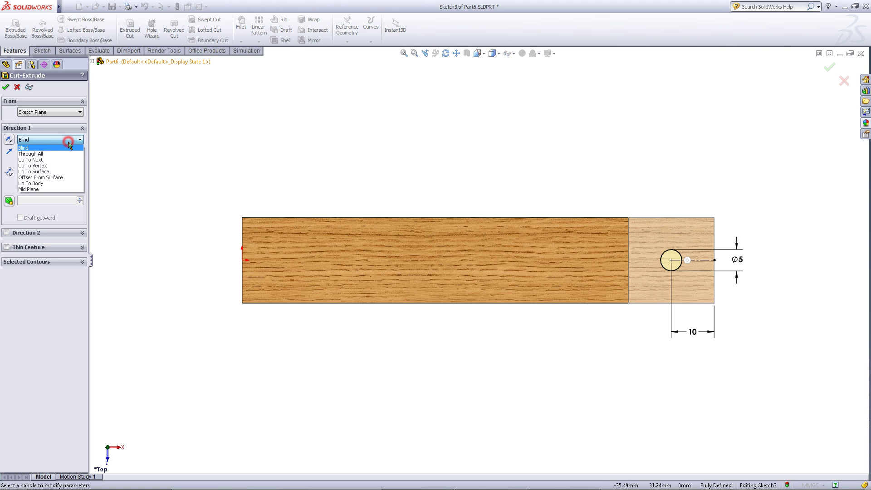
left_click(68, 152)
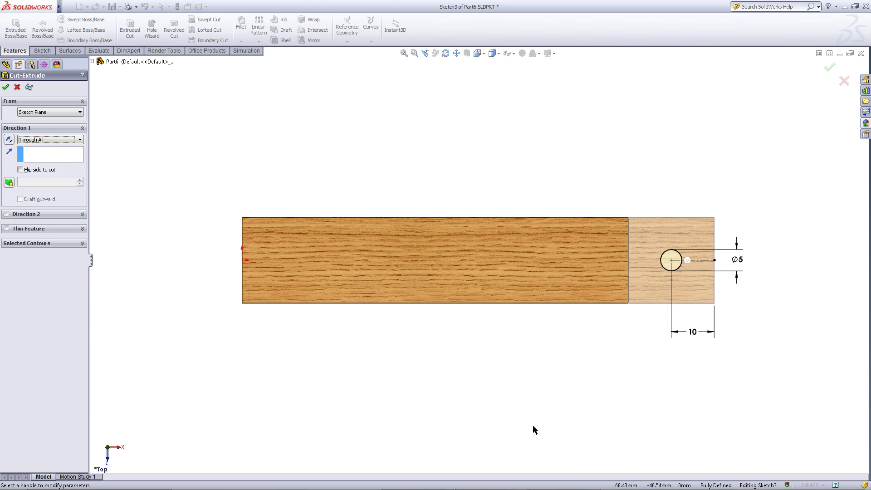
middle_click_drag(533, 429, 526, 220)
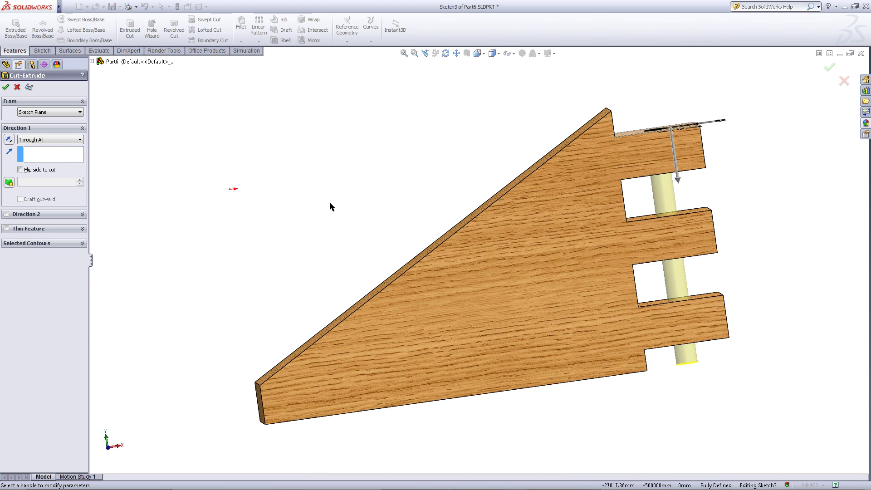
left_click(6, 87)
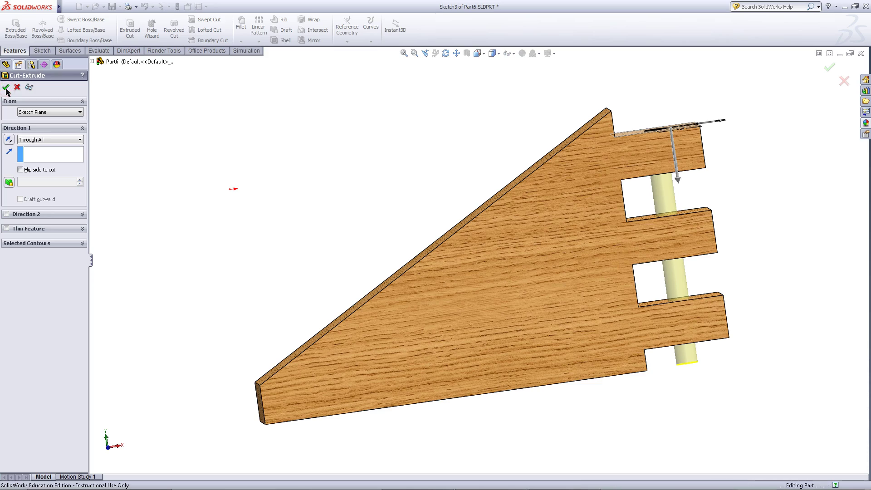
middle_click_drag(454, 182, 530, 219)
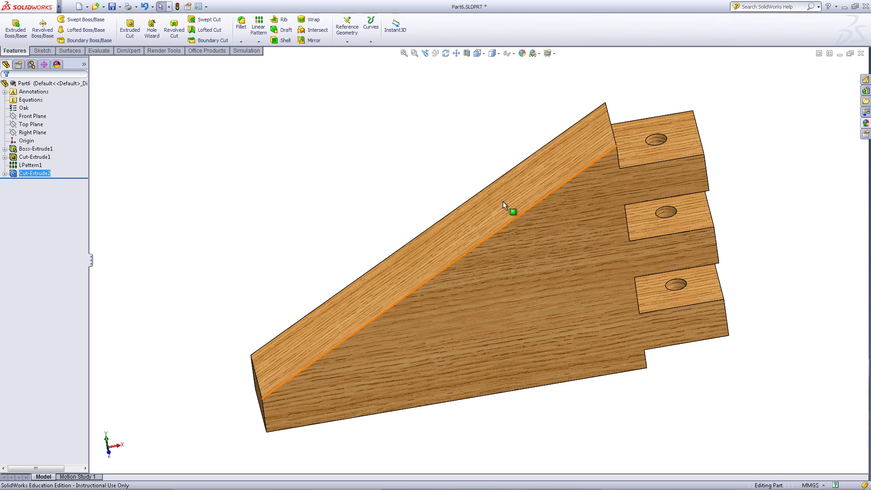
left_click(479, 53)
left_click(492, 89)
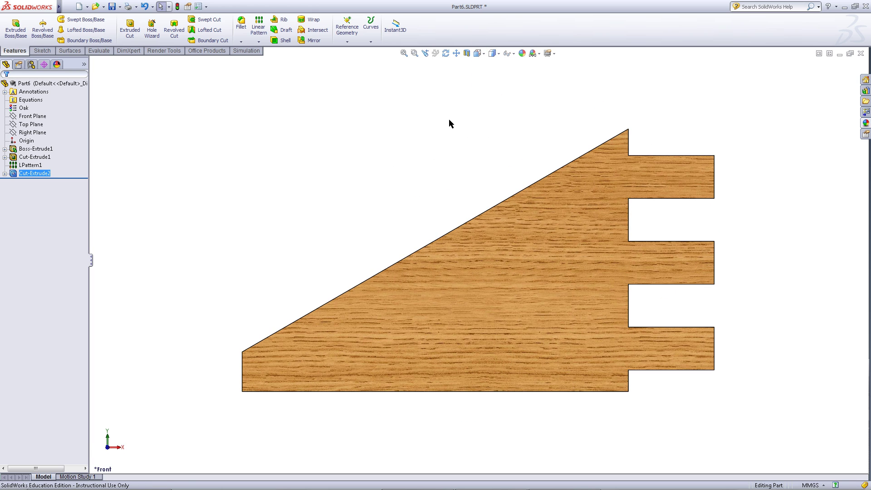
Start a sketch on the wedge's front face and draw a corner rectangle about 27.6 by 6 mm from the lower corner at the origin.
key("ctrl+Tab")
right_click(489, 322)
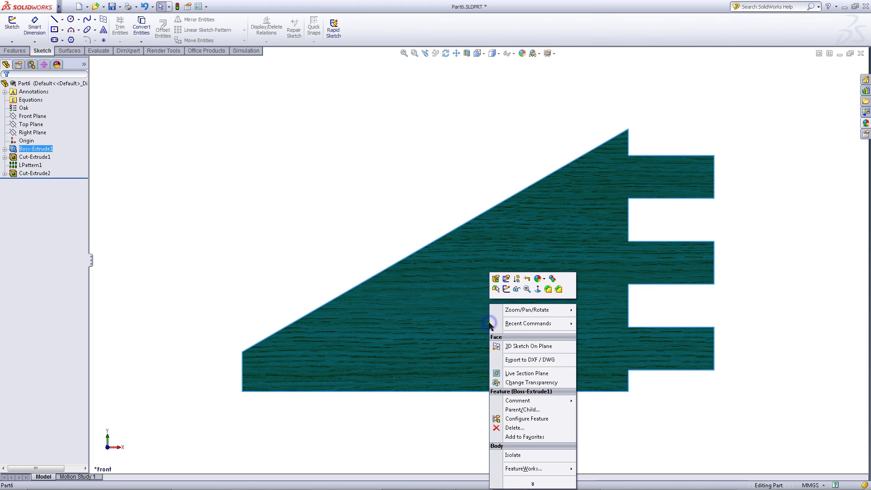
left_click(506, 290)
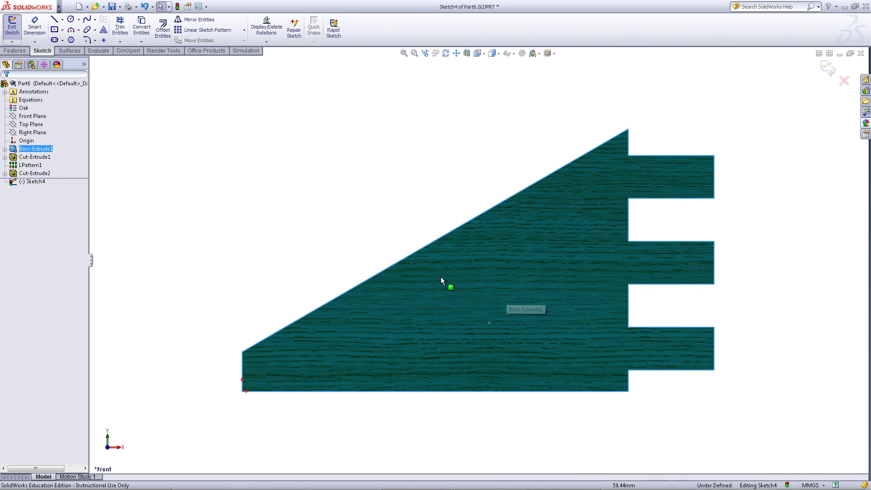
left_click(63, 30)
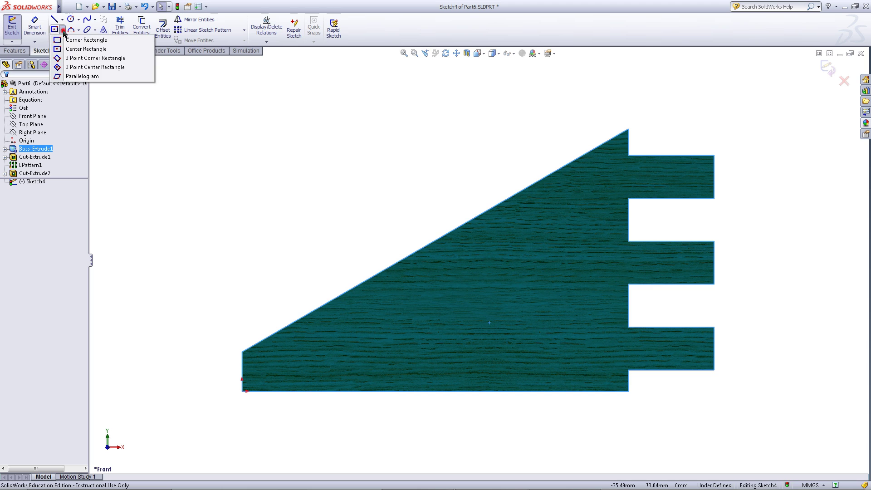
left_click(82, 40)
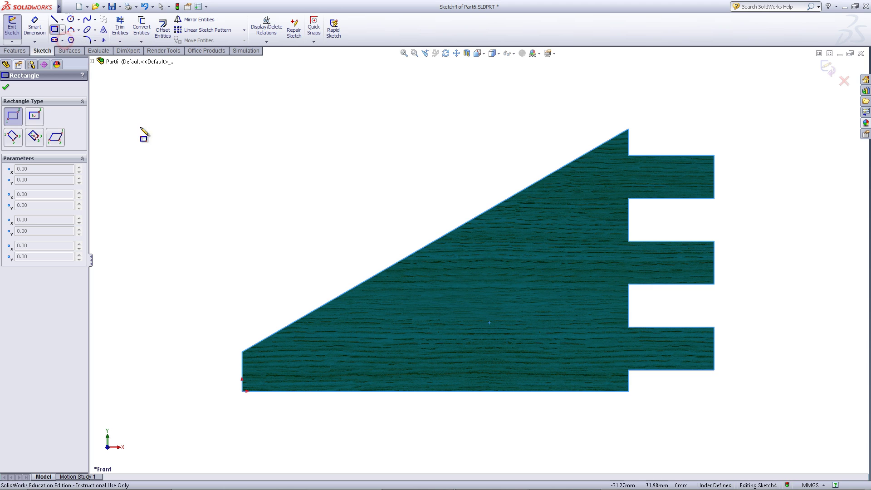
mouse_move(242, 390)
left_mouse_down()
mouse_move(282, 369)
mouse_move(361, 365)
left_mouse_up()
Dimension the rectangle 30 mm long and 5 mm high.
left_click(27, 36)
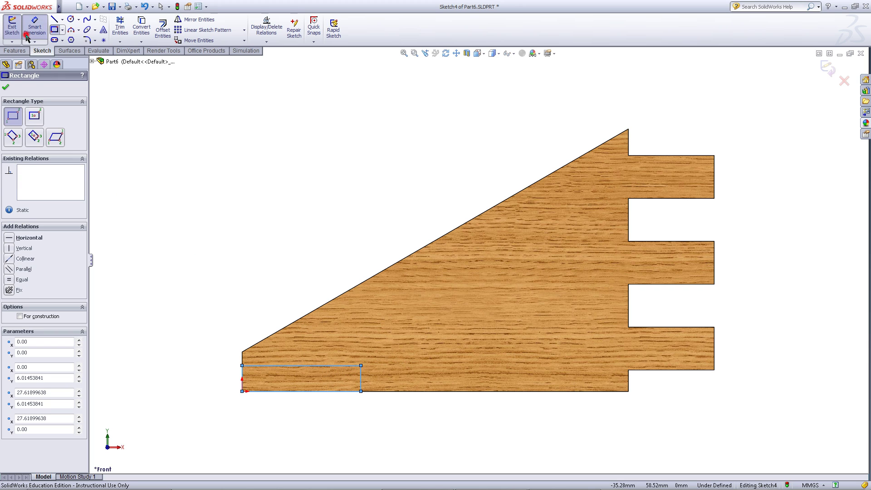
left_click(289, 391)
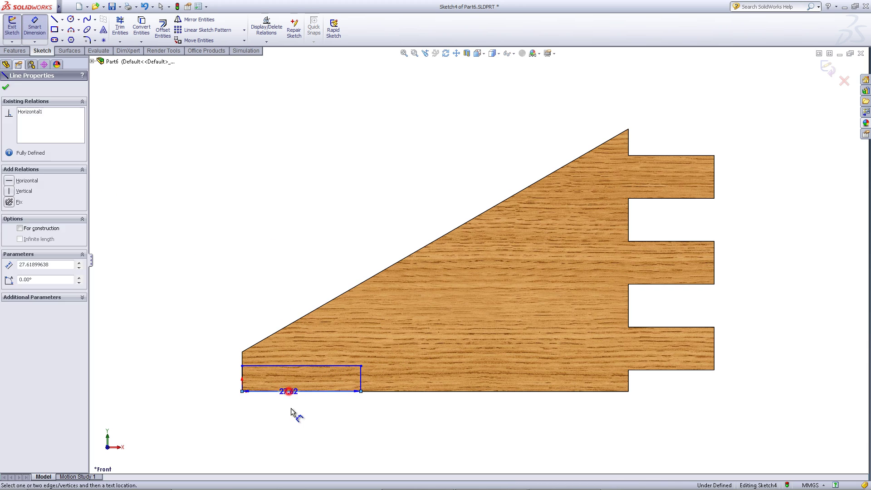
left_click(295, 414)
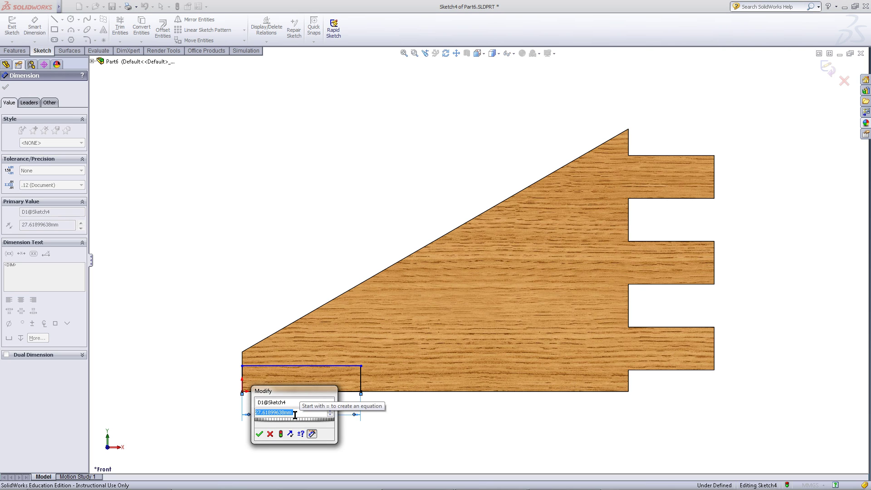
type("30")
key("Return")
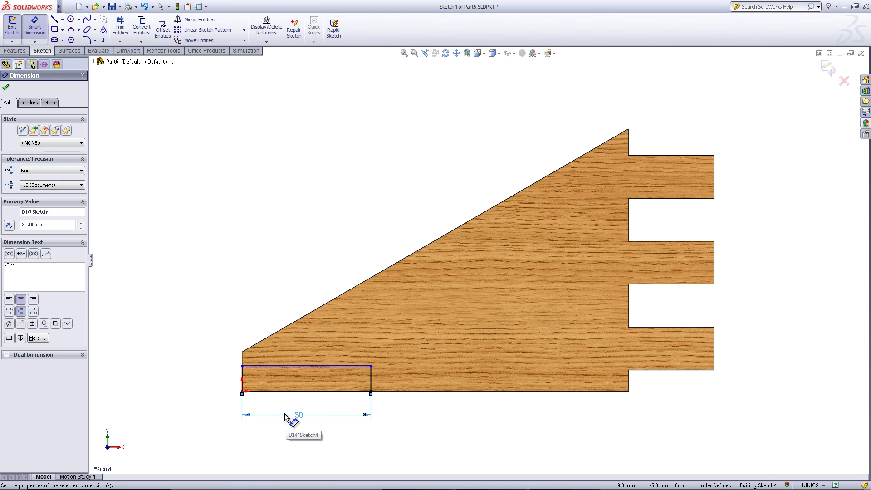
left_click(242, 380)
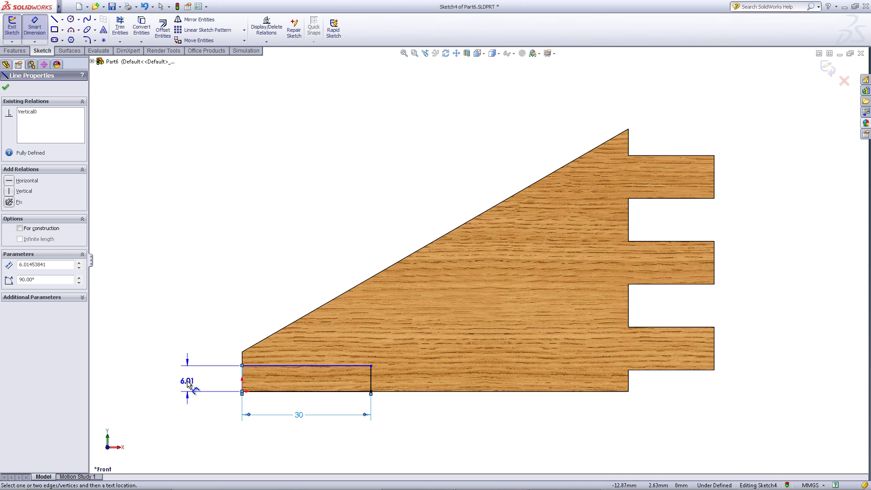
left_click(187, 386)
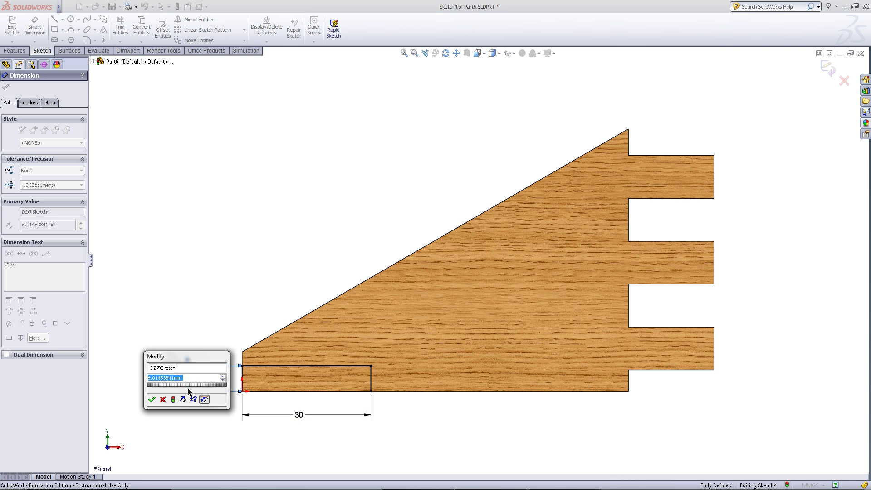
type("5")
key("Return")
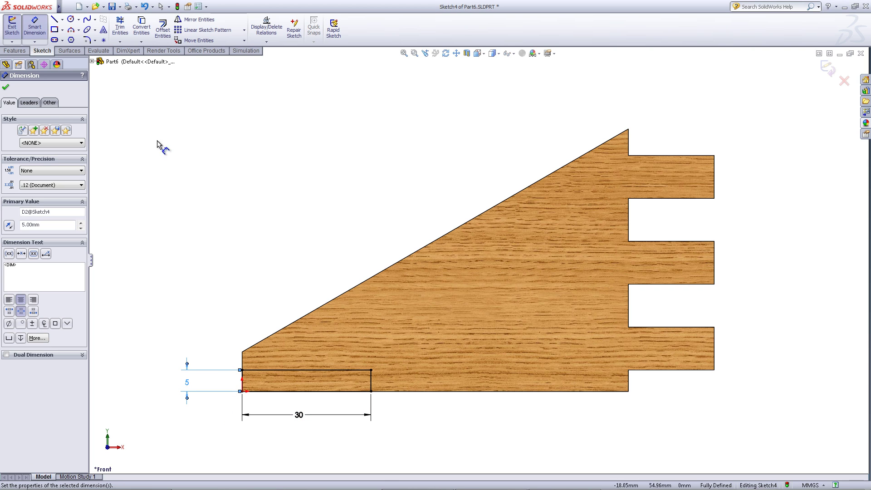
Cut the rectangle out of the wedge with an Extruded Cut set to Through All.
left_click(20, 51)
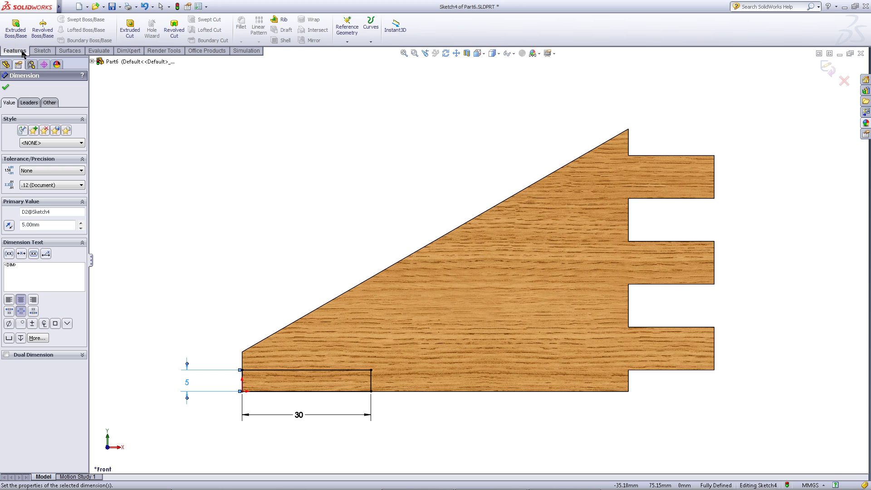
left_click(130, 32)
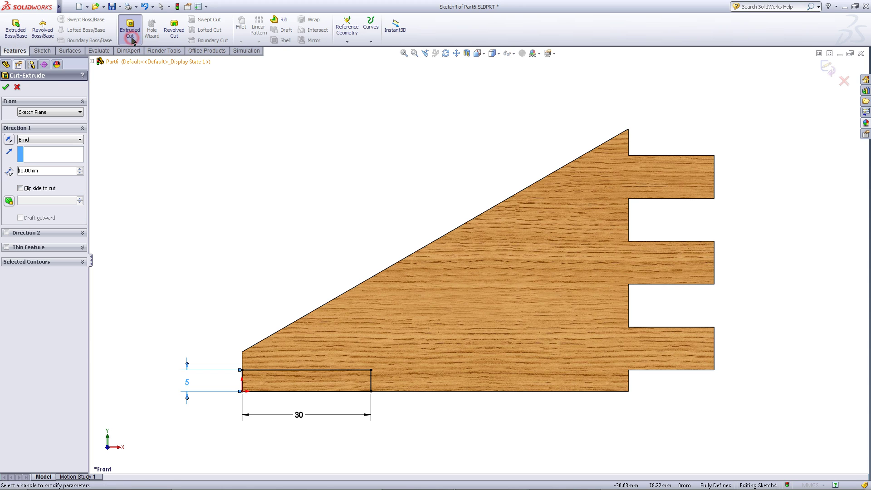
left_click(71, 141)
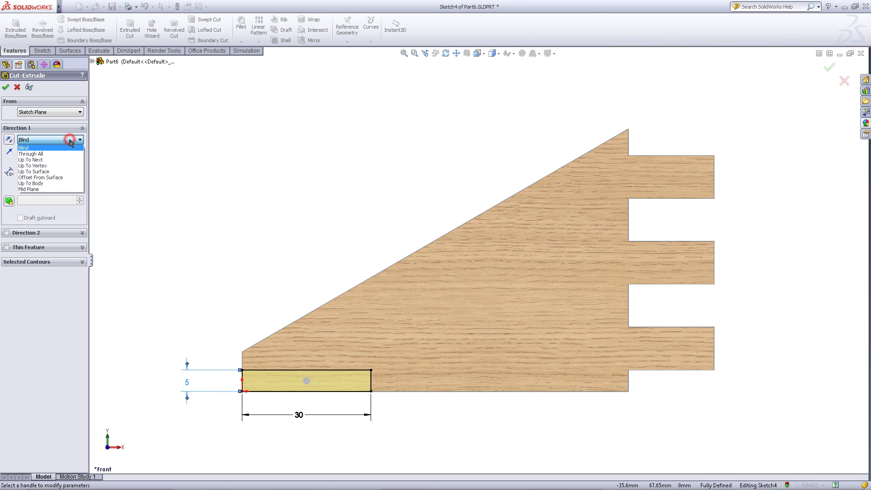
left_click(66, 154)
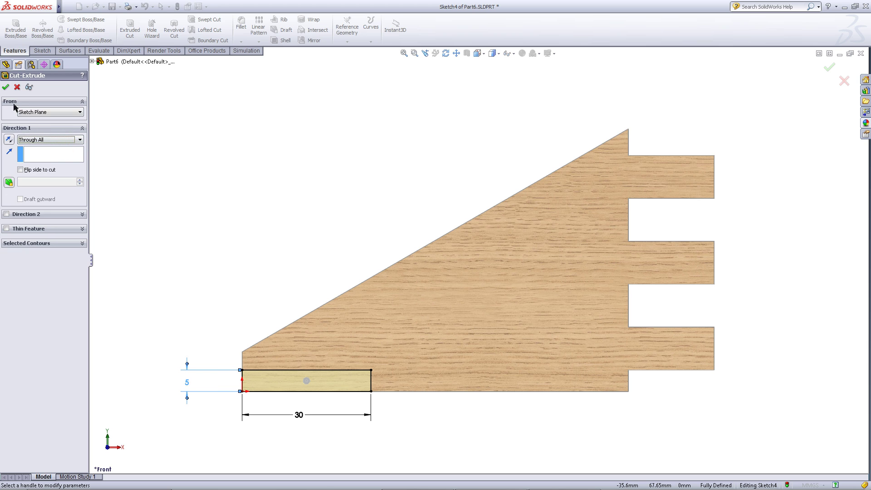
left_click(6, 87)
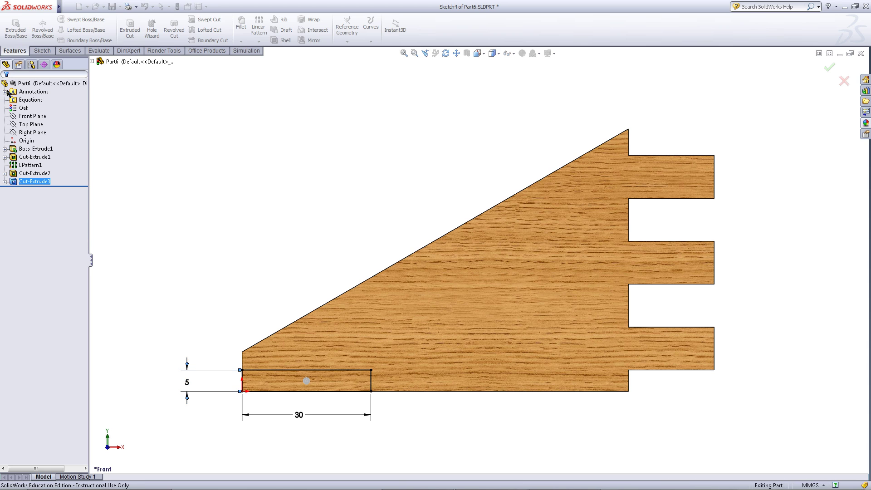
left_click(323, 176)
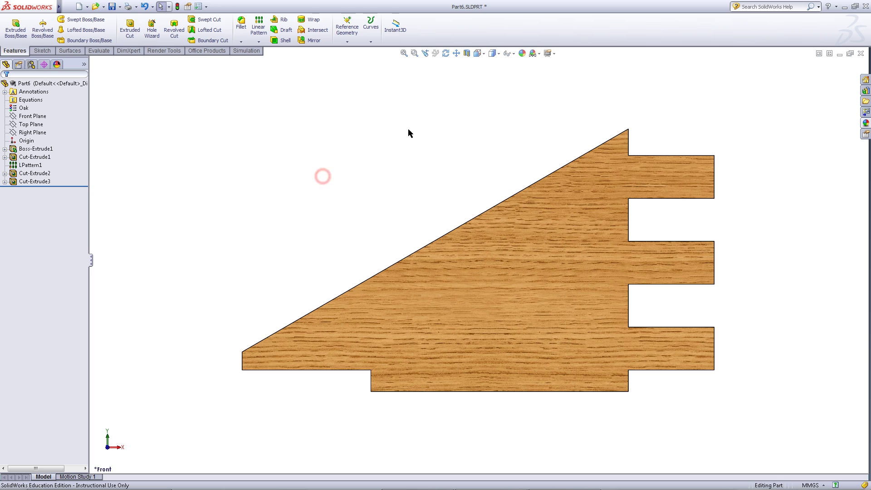
Start a sketch on the recessed face on the wedge's underside and draw a circle about 4.9 mm in diameter, level with the origin.
left_click(478, 53)
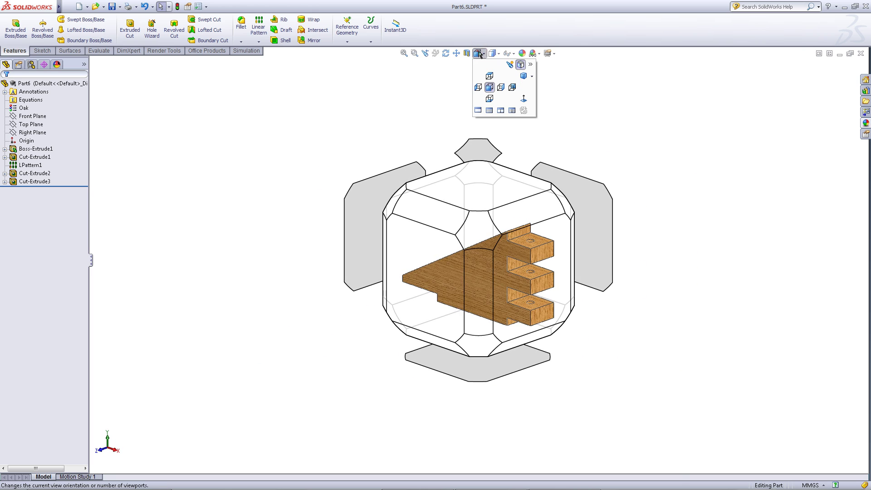
left_click(489, 99)
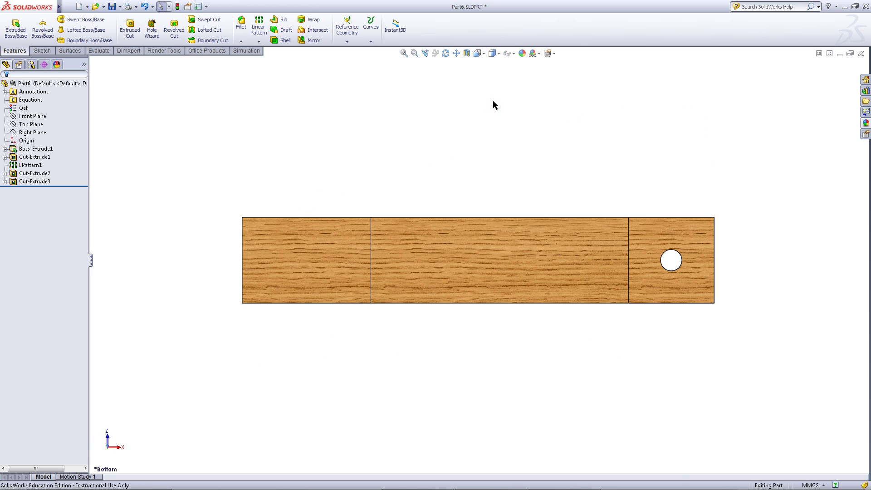
left_click(316, 254)
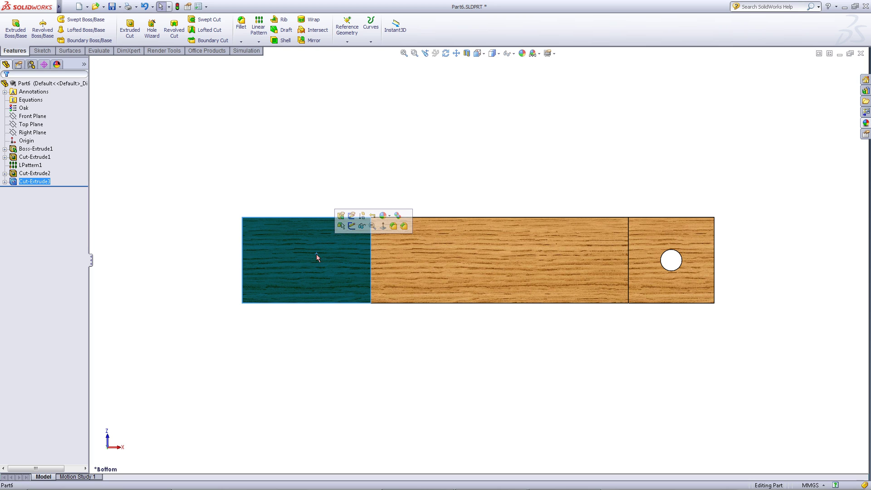
left_click(352, 226)
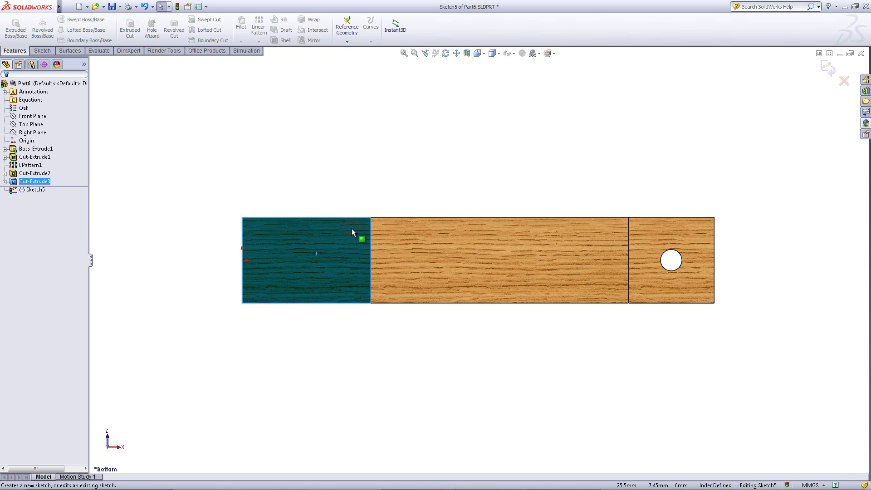
left_click(41, 50)
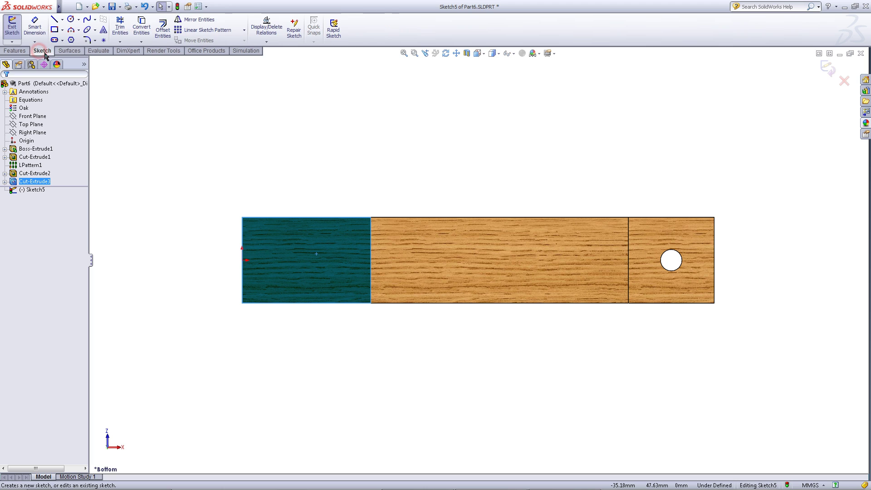
left_click(72, 20)
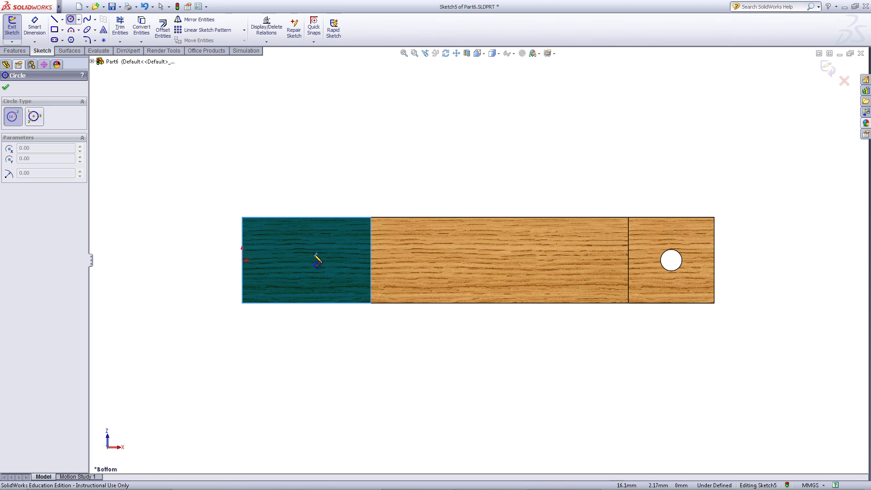
left_click(334, 260)
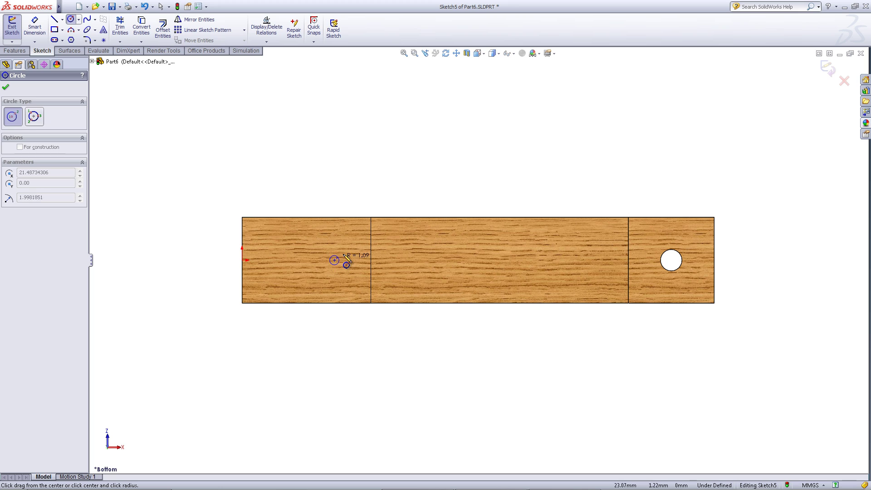
left_click(344, 256)
Dimension the diameter of the circle on the recessed underside face at 5 mm.
left_click(35, 27)
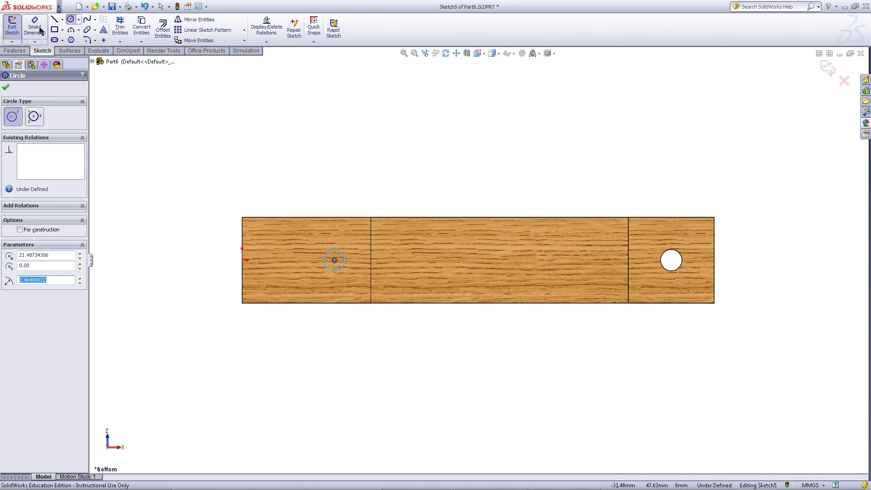
left_click(334, 249)
left_click(334, 192)
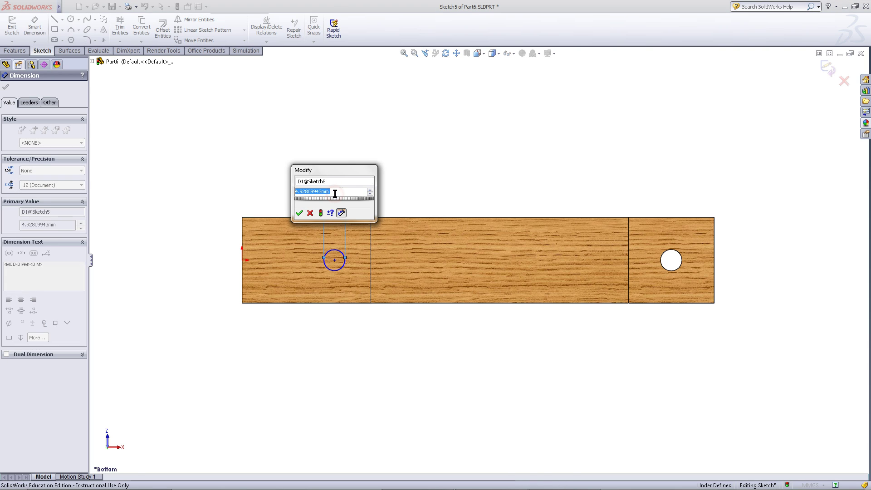
type("5")
key("Return")
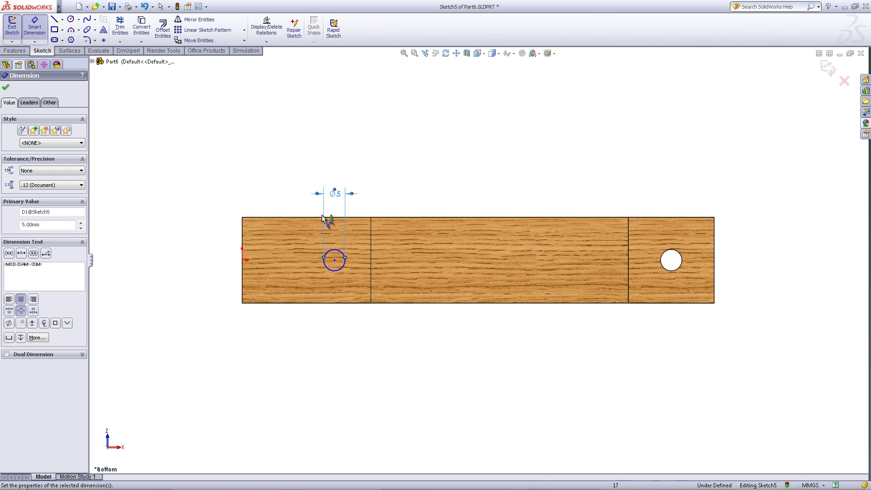
Dimension the distance from the circle's centre to the recess's step edge at 10 mm.
left_click(335, 261)
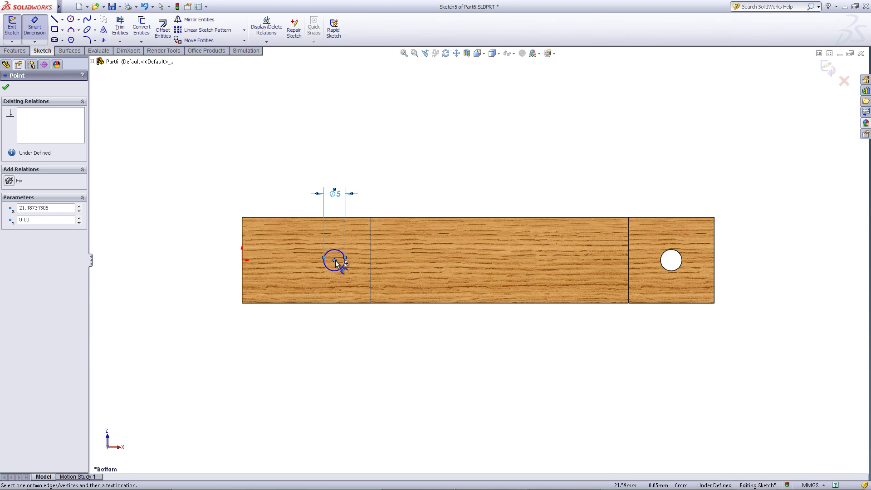
left_click(371, 290)
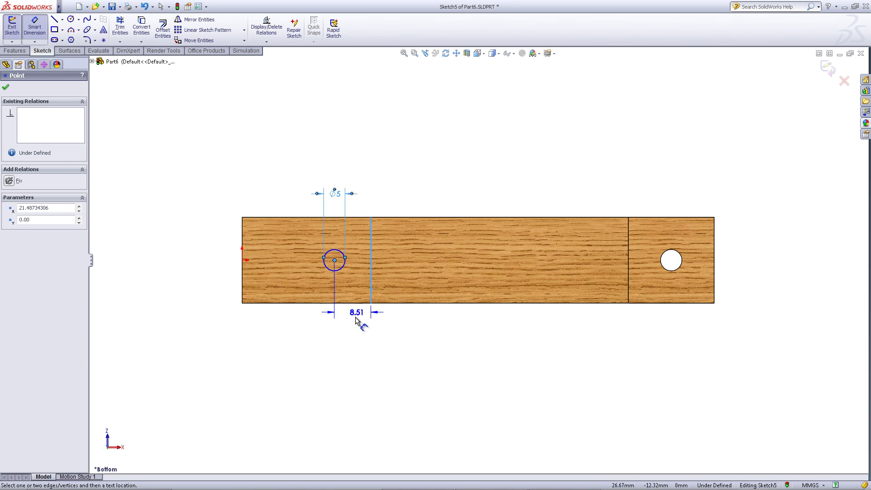
left_click(356, 321)
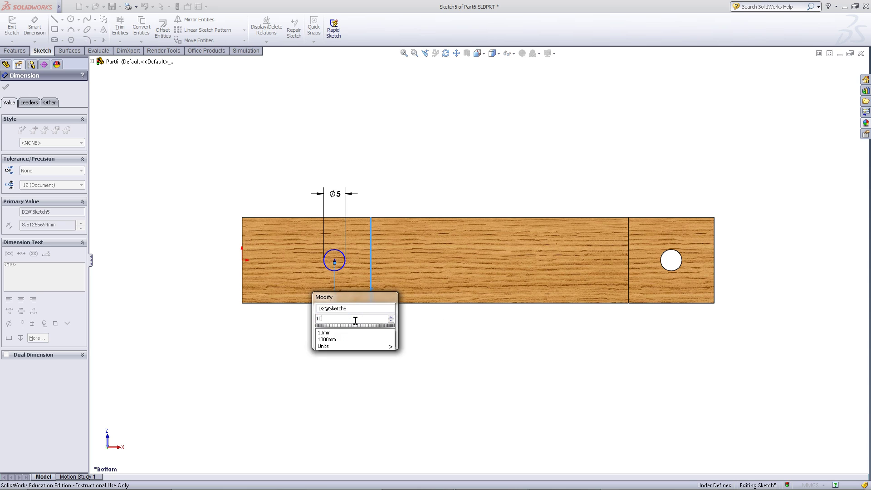
key("Escape")
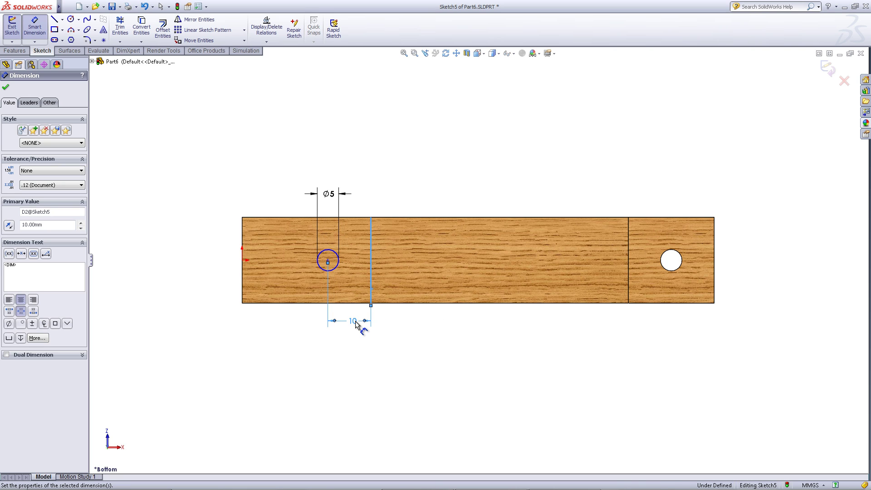
Add a horizontal relation between the circle's centre and the origin.
right_click(326, 138)
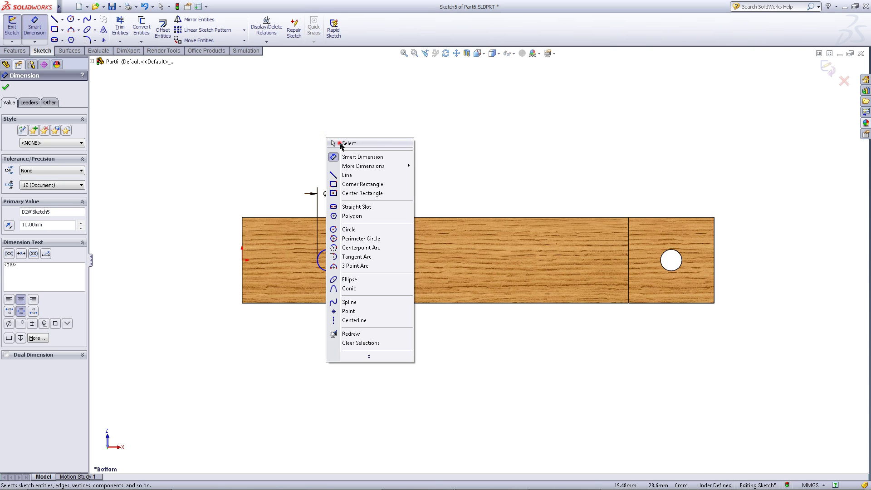
left_click(340, 144)
left_click(328, 260)
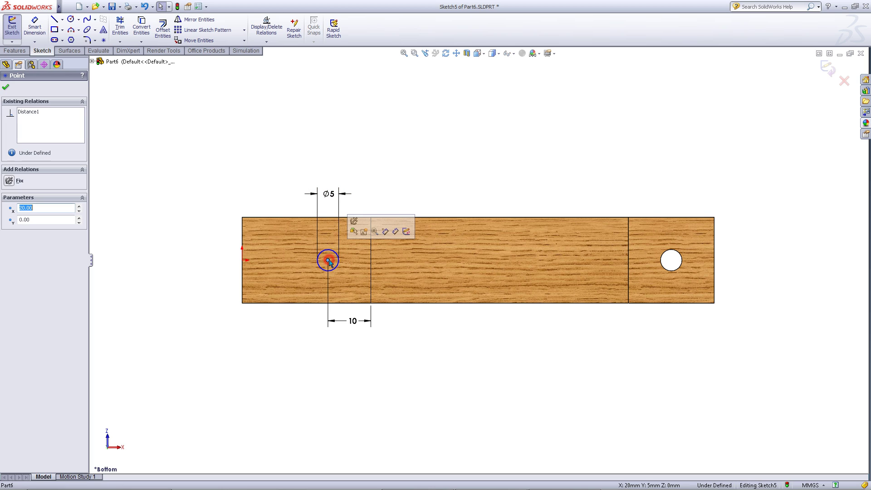
left_click(241, 261, "ctrl")
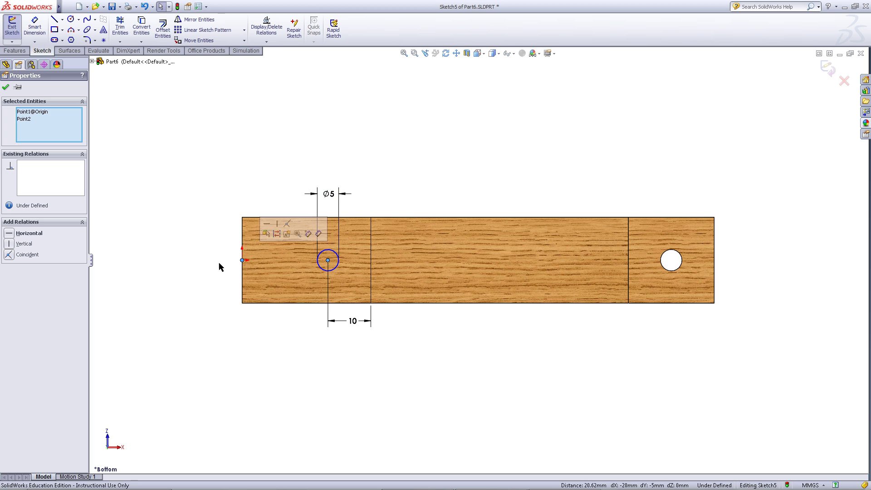
left_click(10, 233)
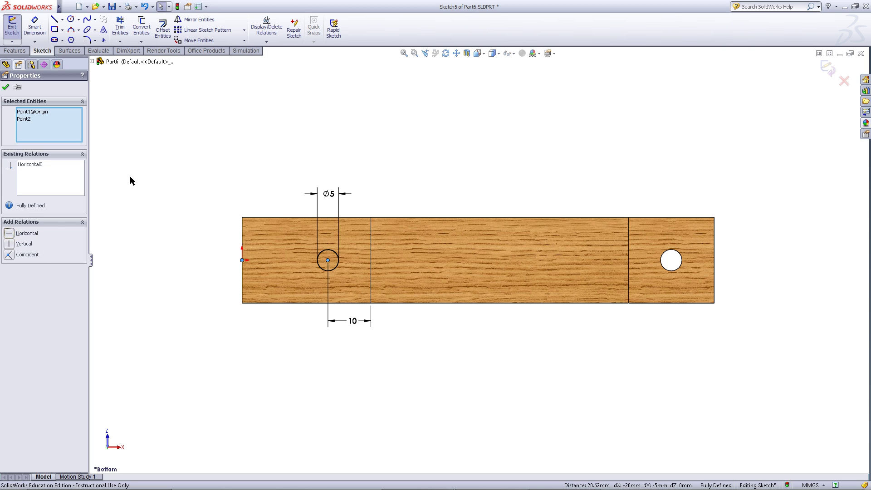
Cut the 5 mm circle on the recessed underside face as a blind extruded cut 5 mm deep.
left_click(159, 157)
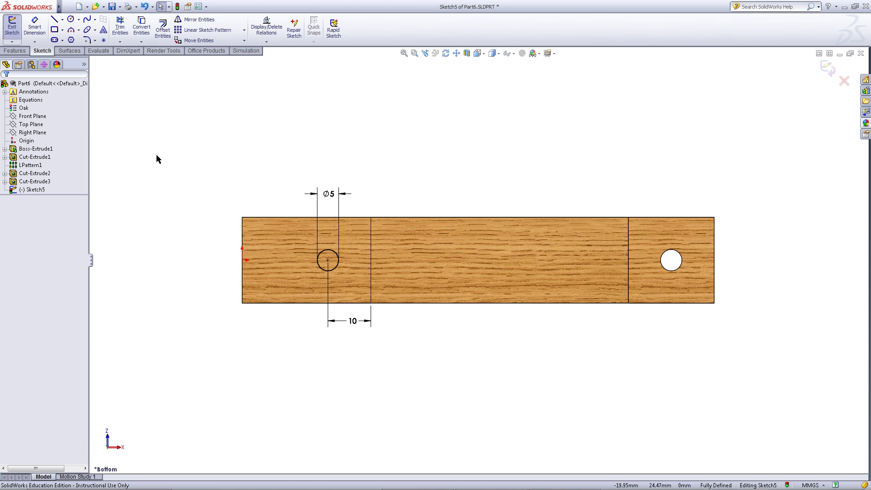
left_click(15, 50)
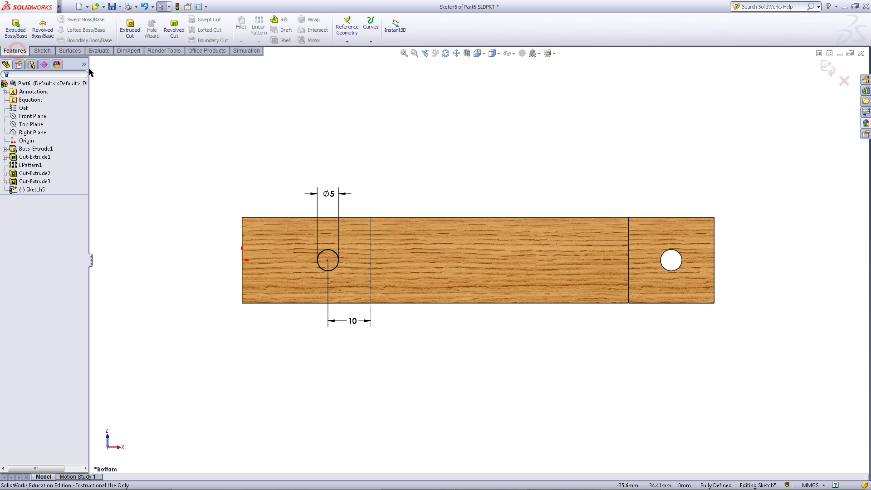
left_click(130, 29)
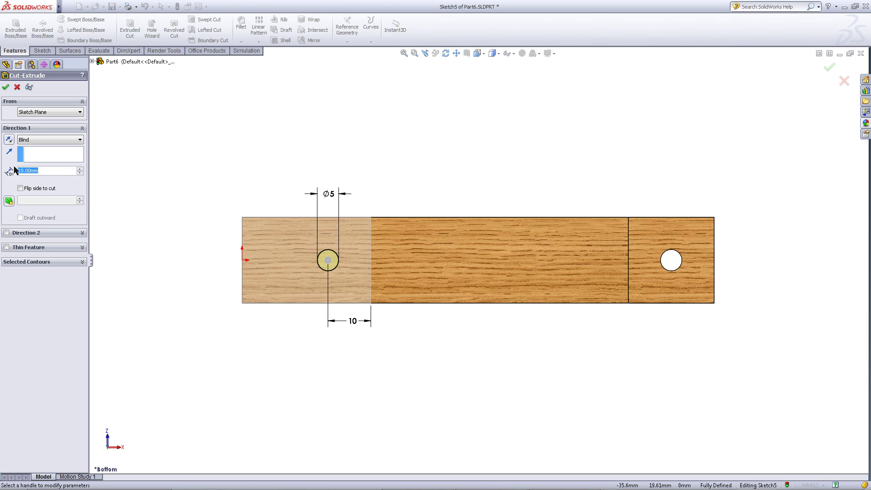
type("5")
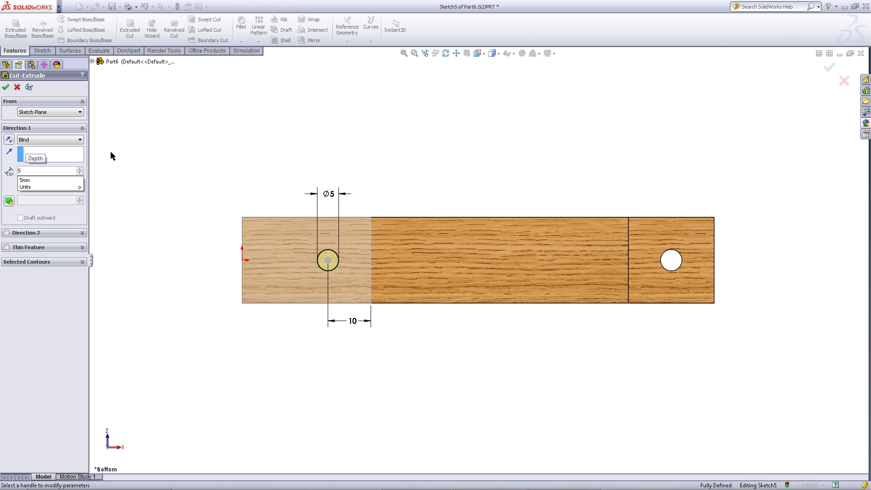
key("Return")
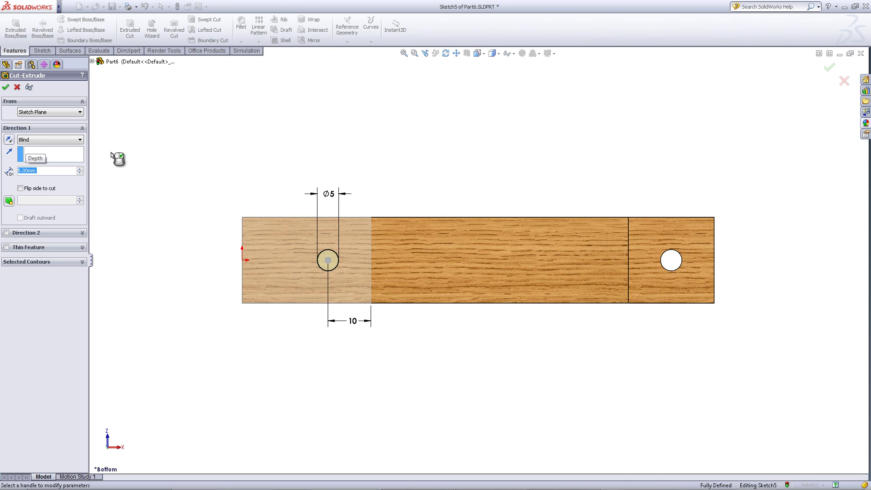
left_click(6, 88)
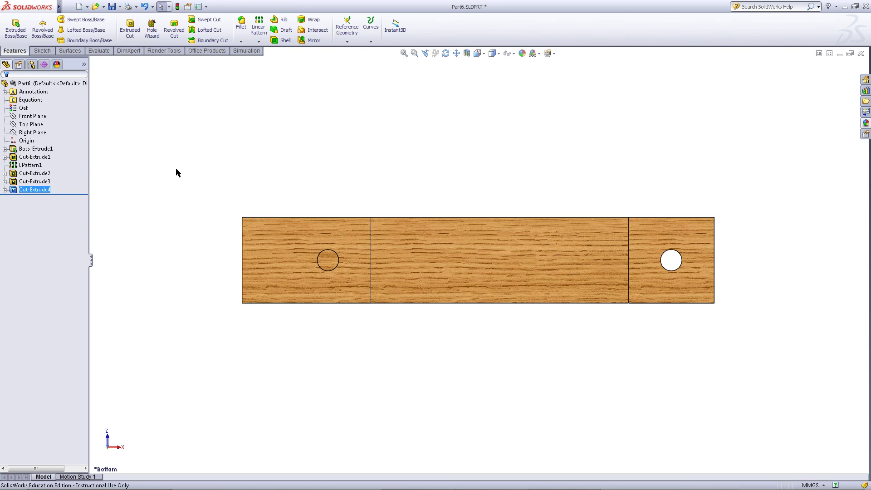
Start a sketch on the wedge's sloped face and draw a circle about 4.6 mm in diameter near its tab-side end.
middle_click_drag(414, 243, 417, 372)
scroll(423, 260, "up", 3)
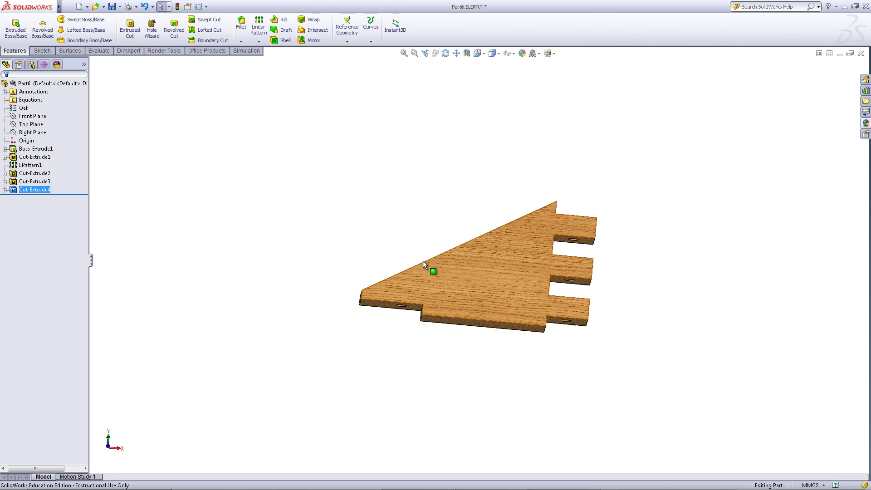
middle_click_drag(422, 261, 428, 338)
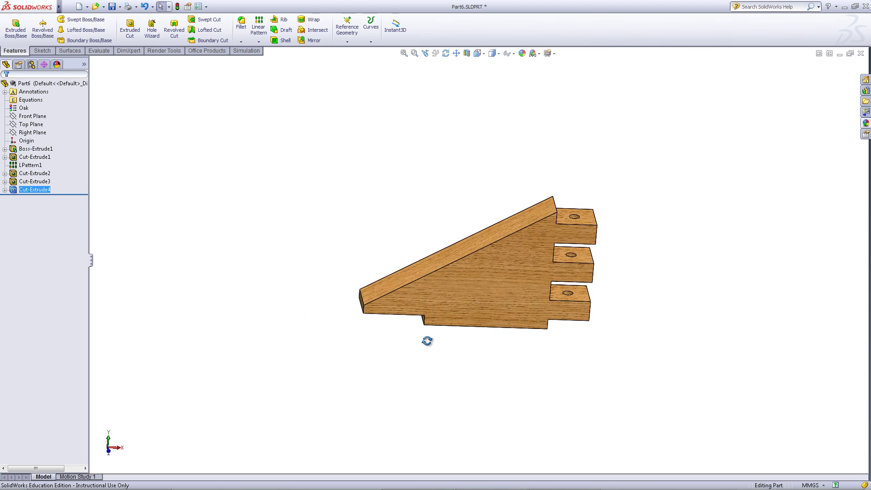
left_click(477, 54)
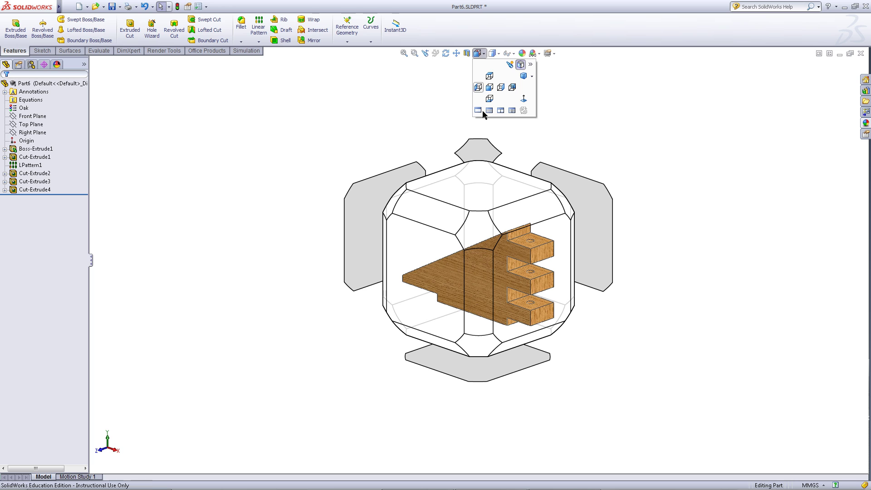
left_click(508, 201)
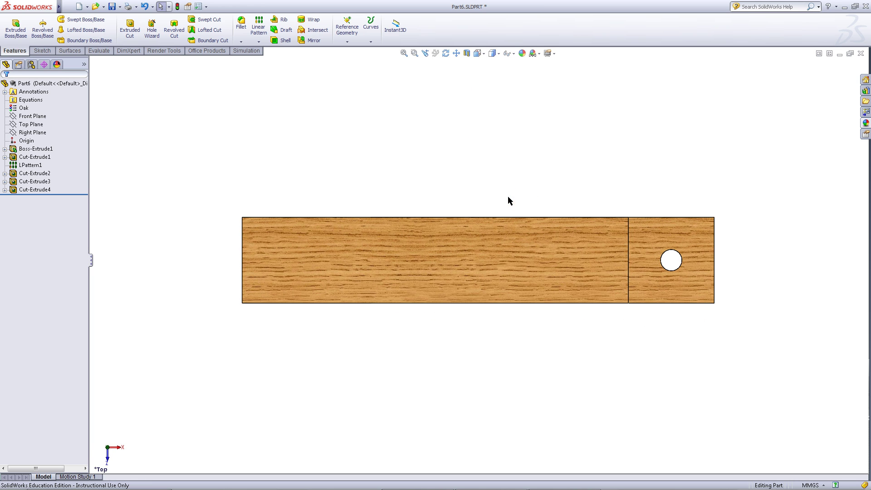
middle_click_drag(509, 185, 558, 179)
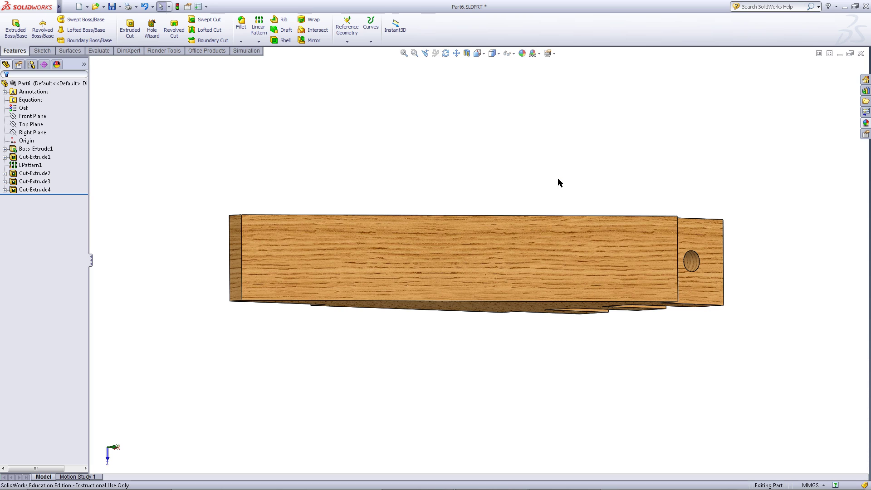
right_click(551, 259)
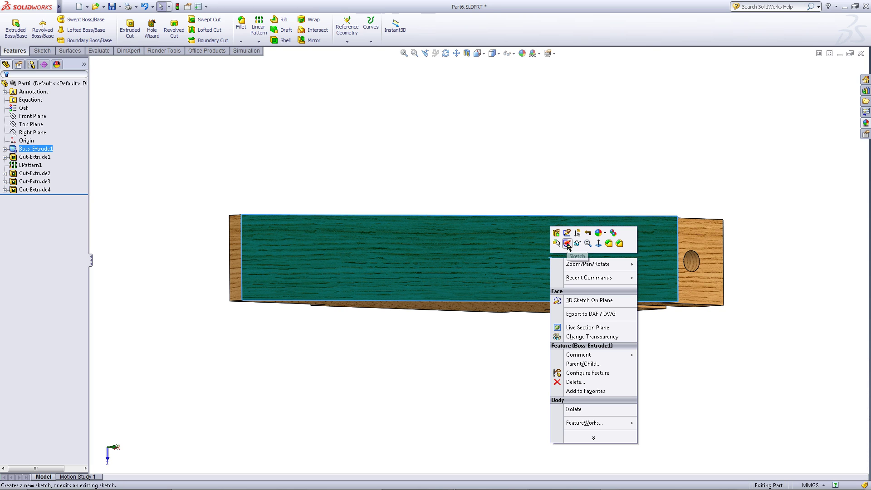
left_click(567, 243)
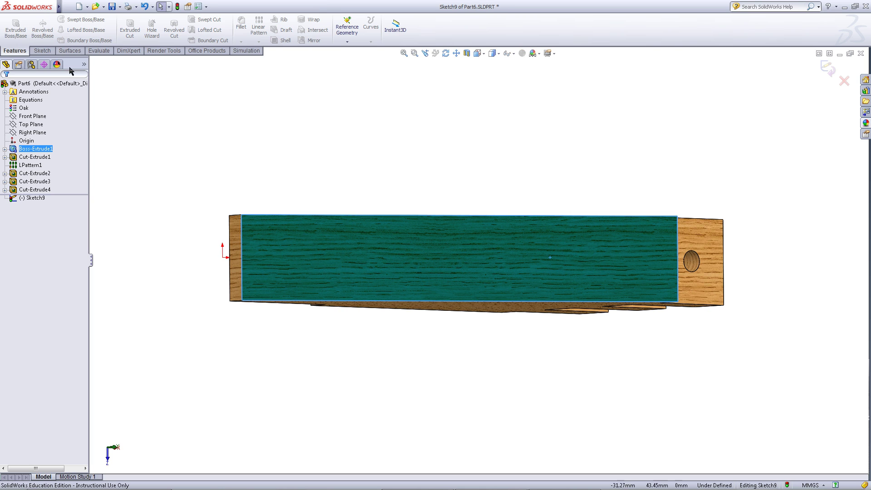
left_click(49, 51)
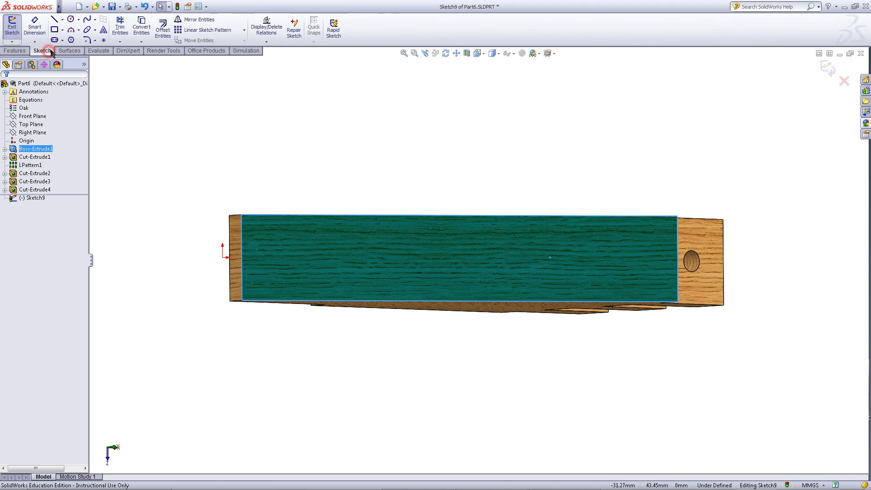
left_click(72, 19)
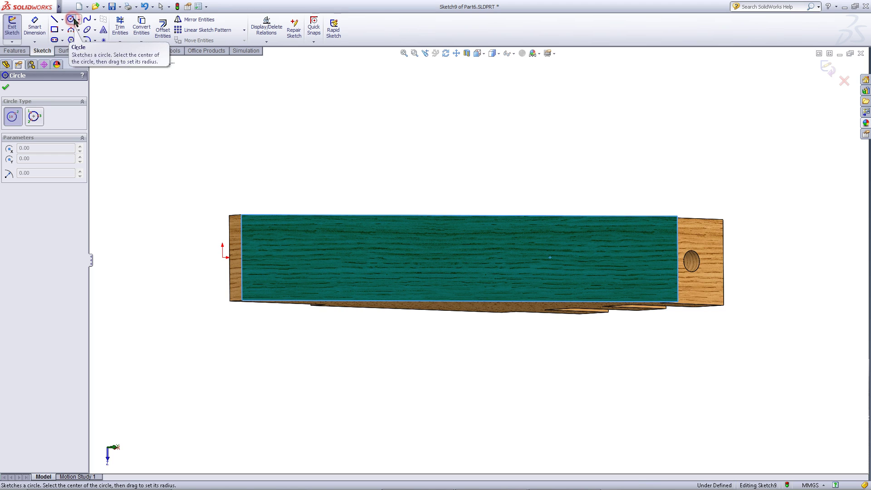
left_click(624, 262)
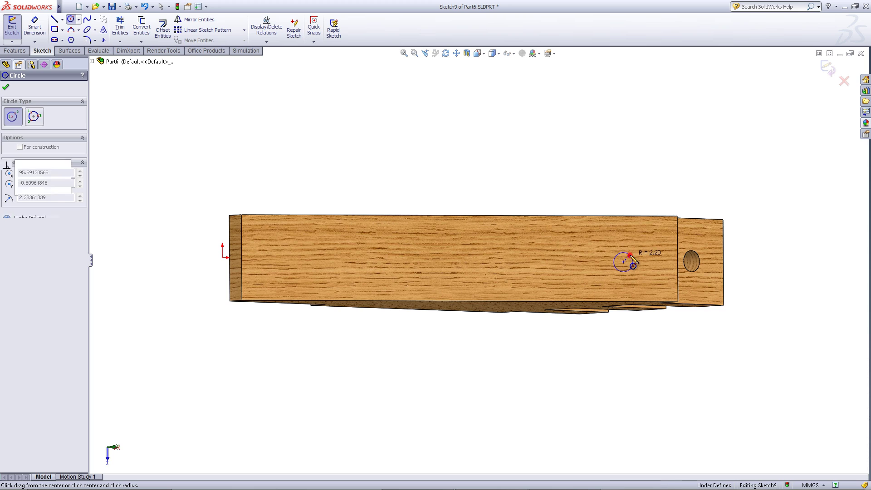
left_click(633, 260)
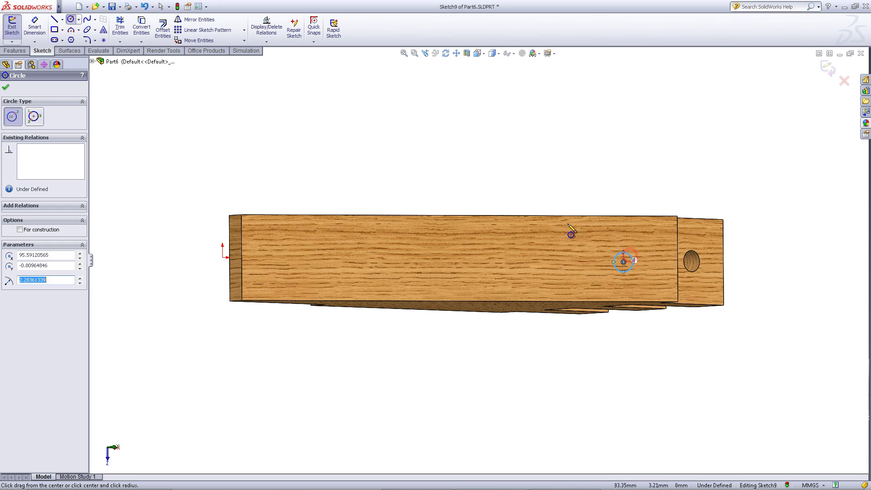
Dimension the diameter of the circle on the sloped face at 5 mm.
left_click(40, 29)
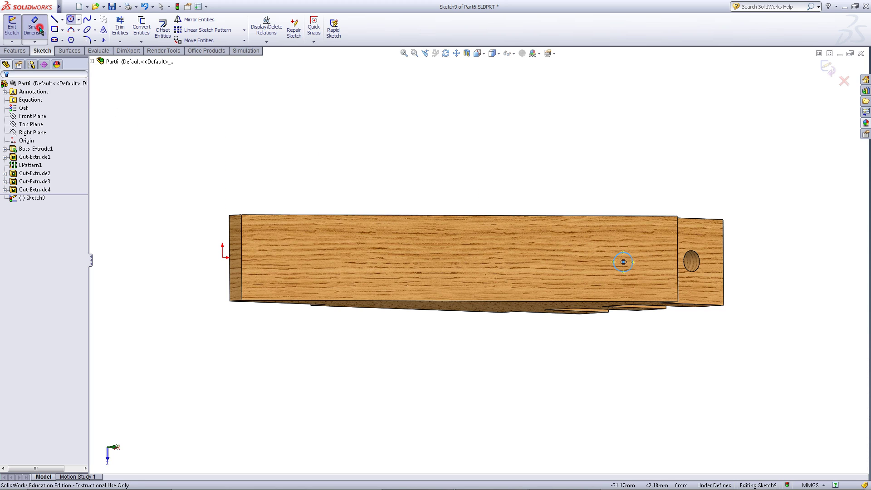
left_click(634, 261)
left_click(555, 192)
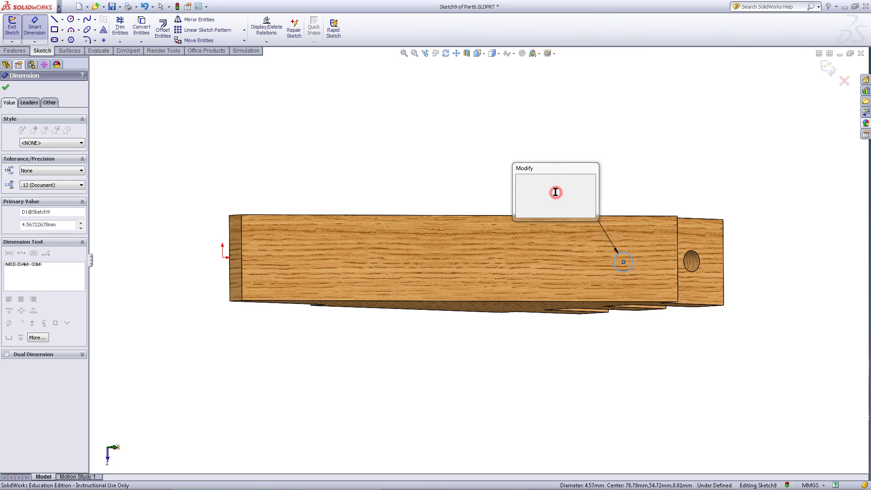
type("5")
key("Return")
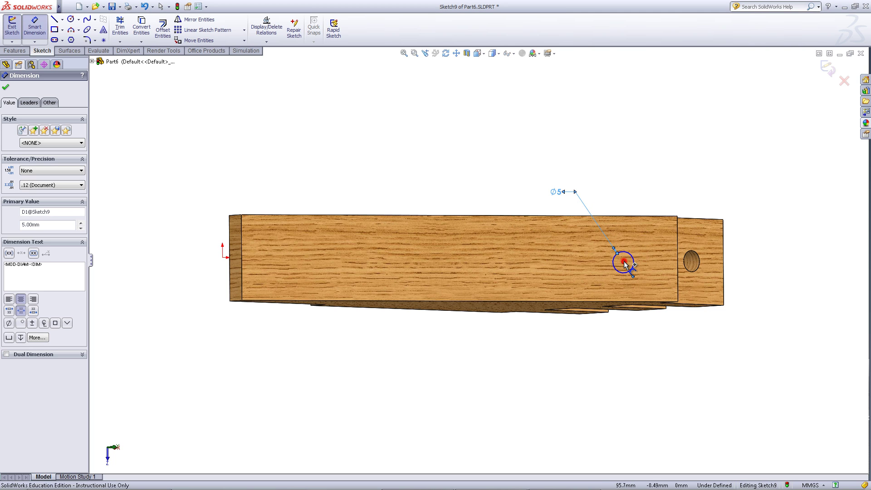
Dimension the distance from the circle's centre to the sloped face's tab-side end edge at 10 mm.
left_click(624, 262)
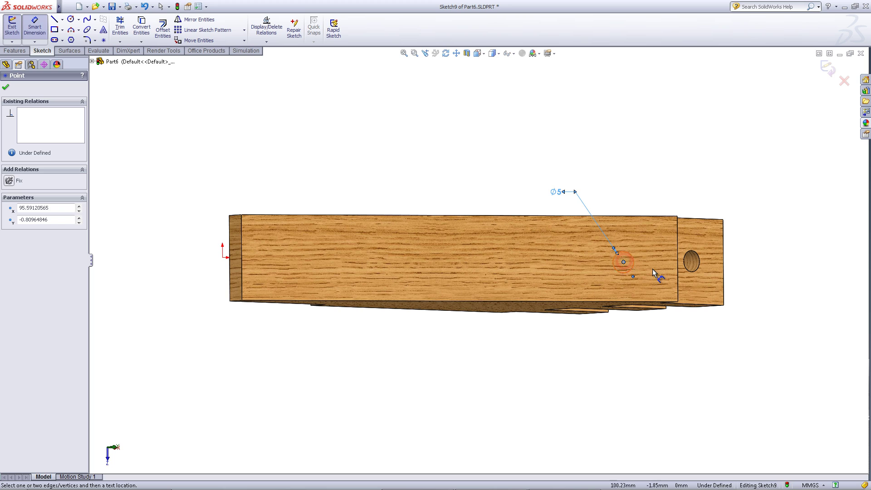
left_click(676, 289)
left_click(656, 330)
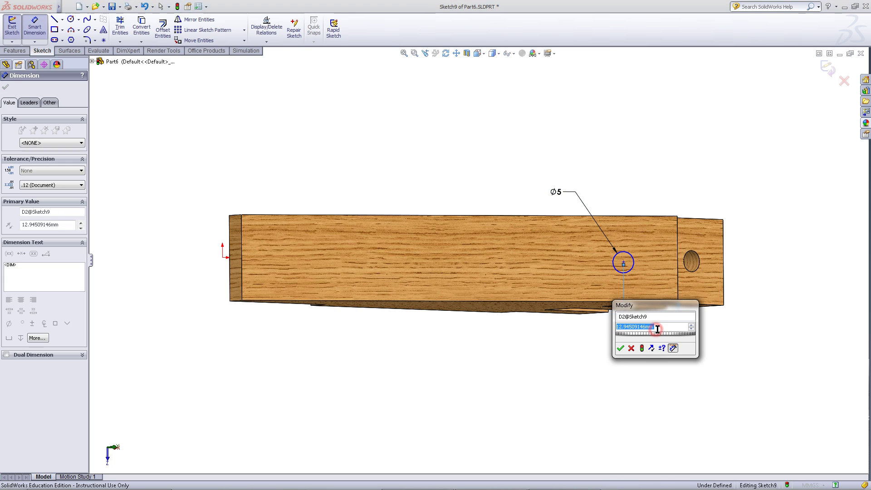
type("10")
key("Return")
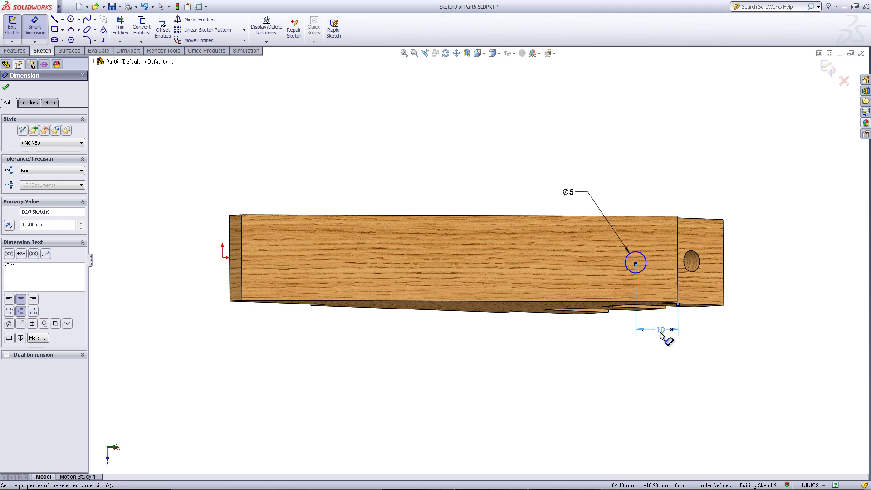
right_click(316, 159)
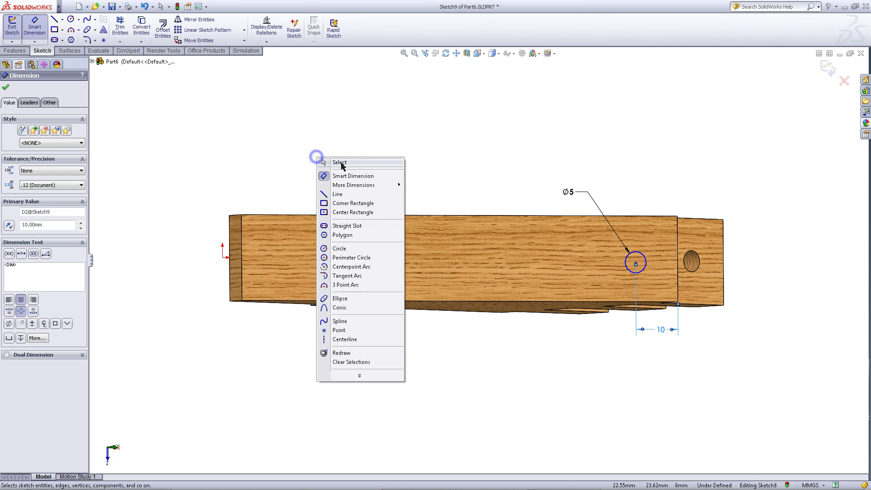
left_click(337, 164)
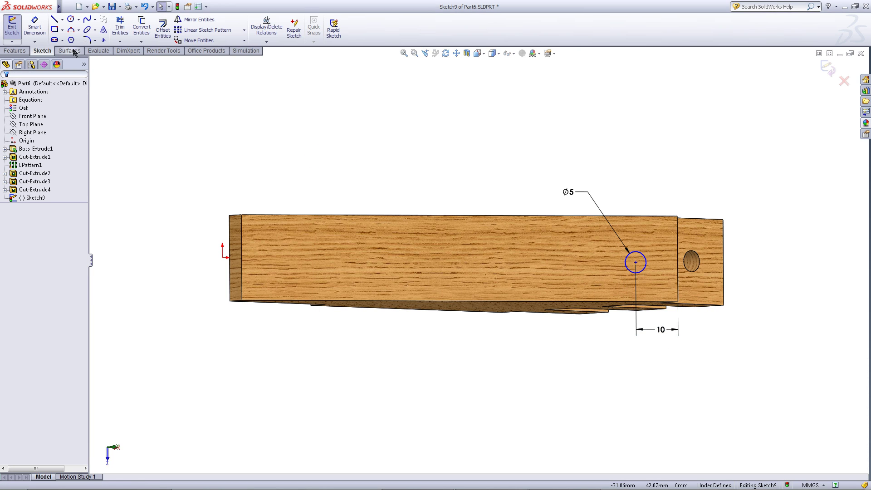
Draw a centerline about 10.6 mm long from the circle's centre to the sloped face's tab-side end edge.
left_click(62, 20)
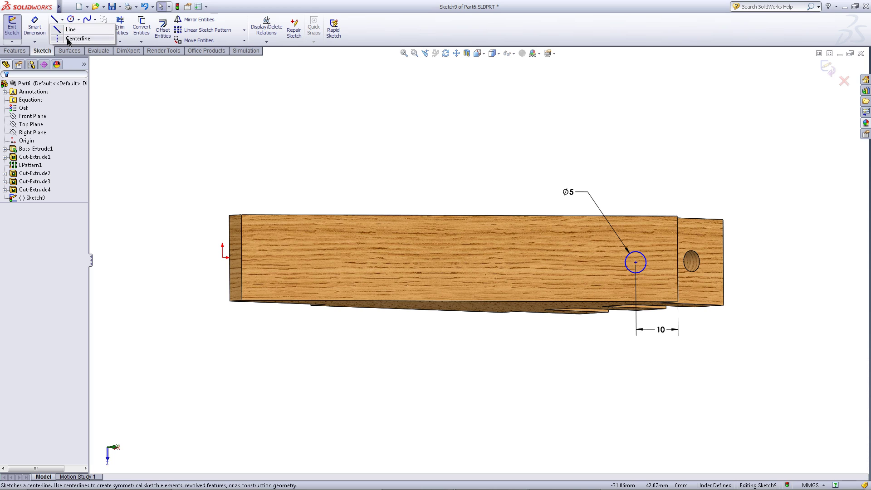
left_click(68, 39)
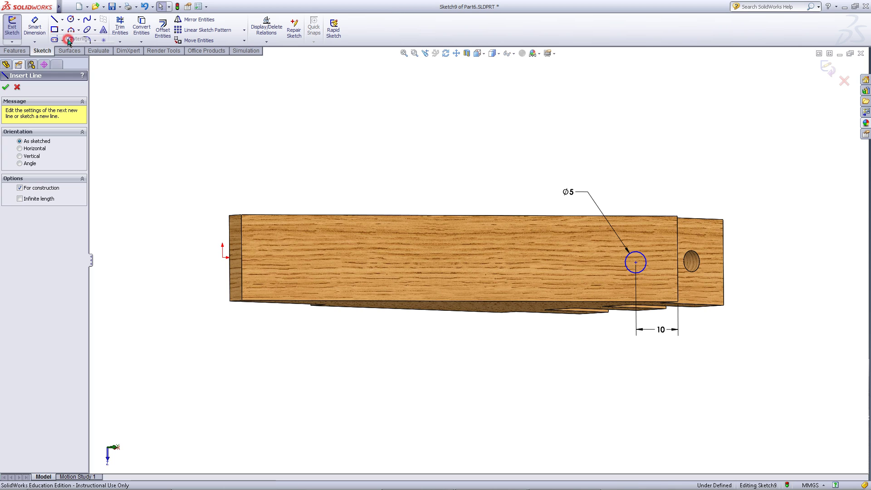
left_click(635, 263)
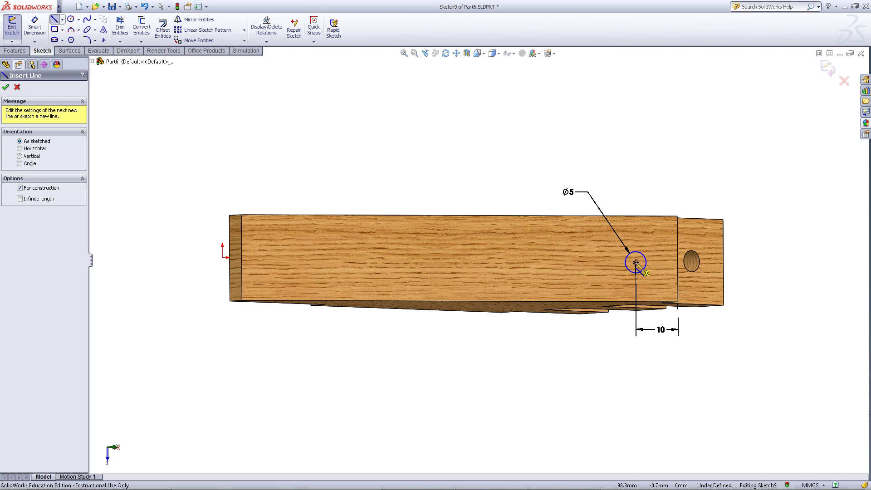
left_click(677, 277)
right_click(672, 159)
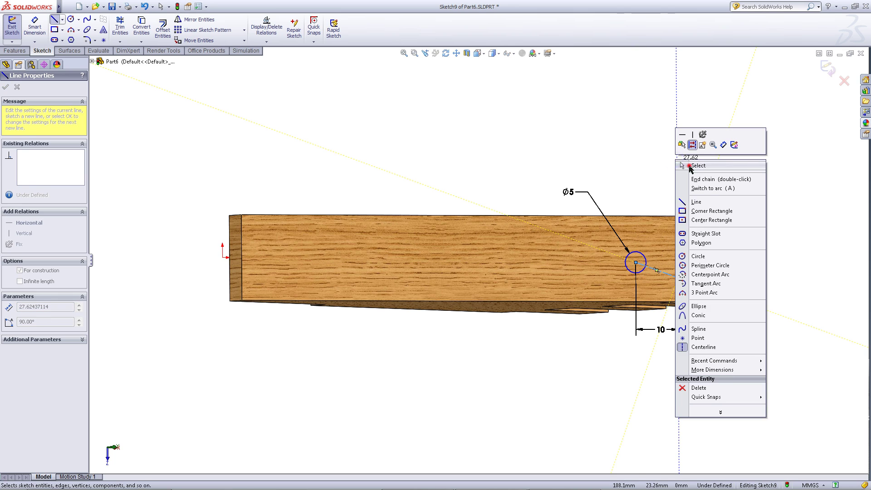
left_click(688, 165)
Add a horizontal relation to the centerline between the circle and the end edge.
left_click(662, 270)
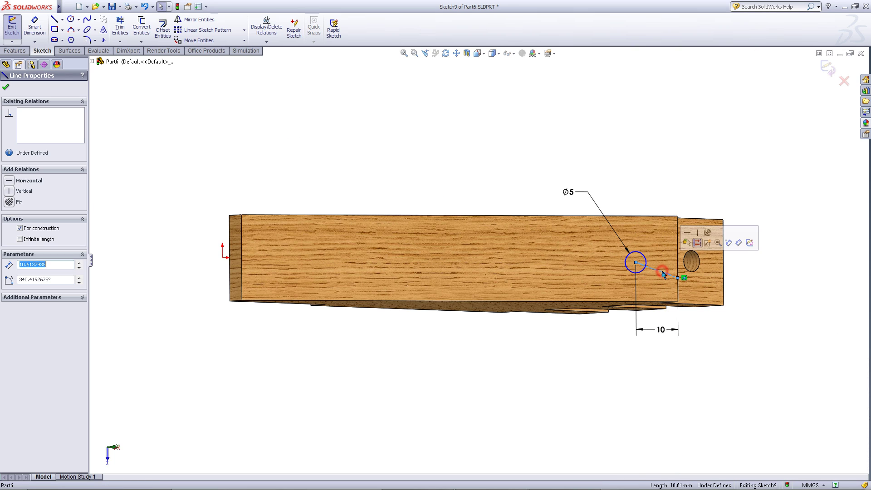
left_click(13, 181)
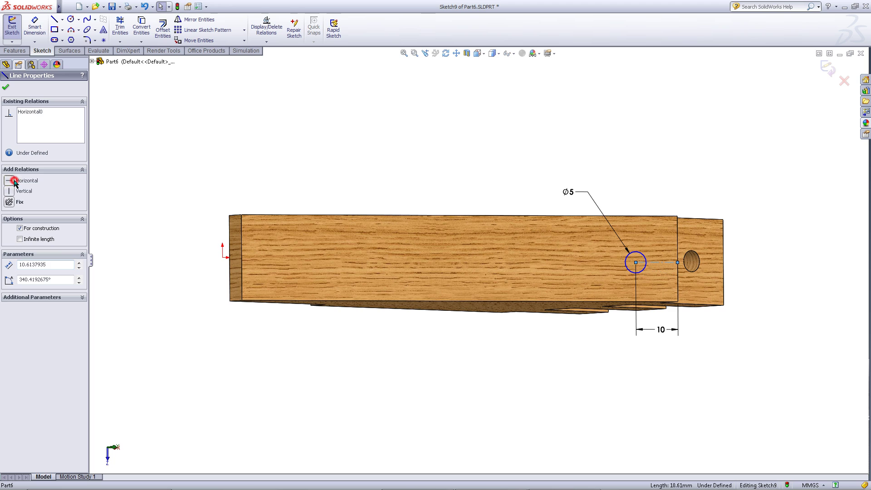
left_click(420, 87)
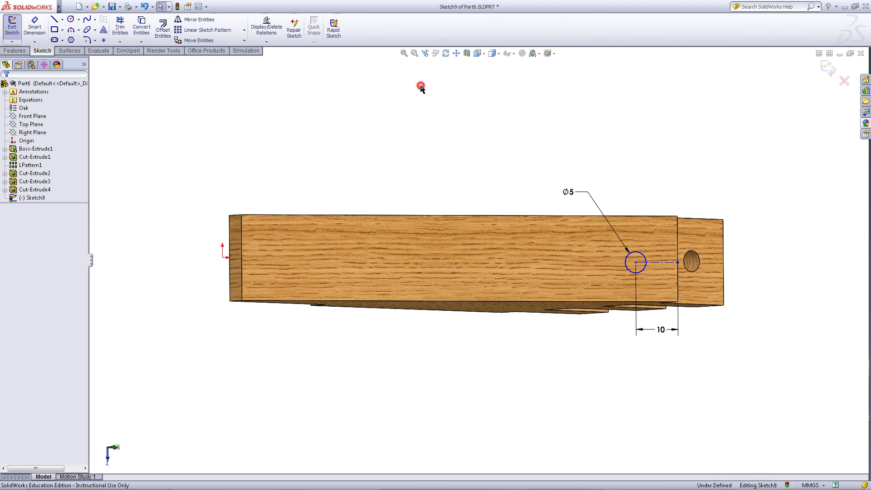
Add a midpoint relation between the centerline's outer endpoint and the sloped face's tab-side end edge.
left_click(676, 263)
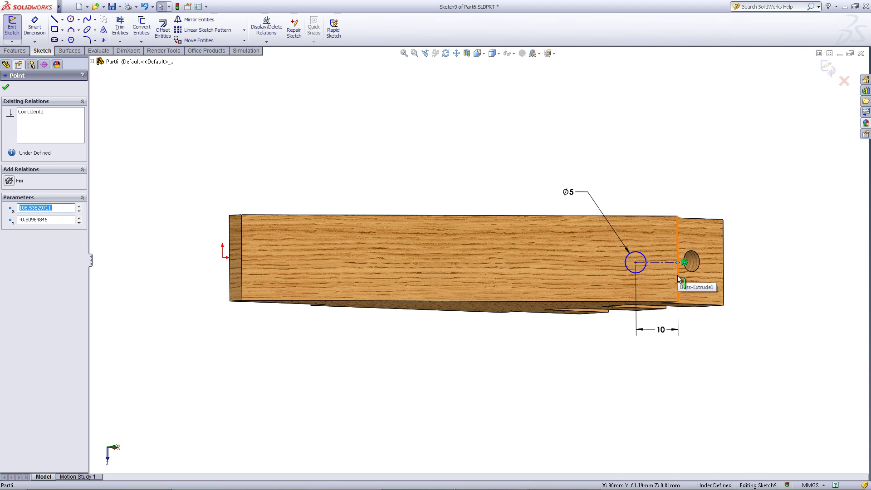
left_click(678, 275, "ctrl")
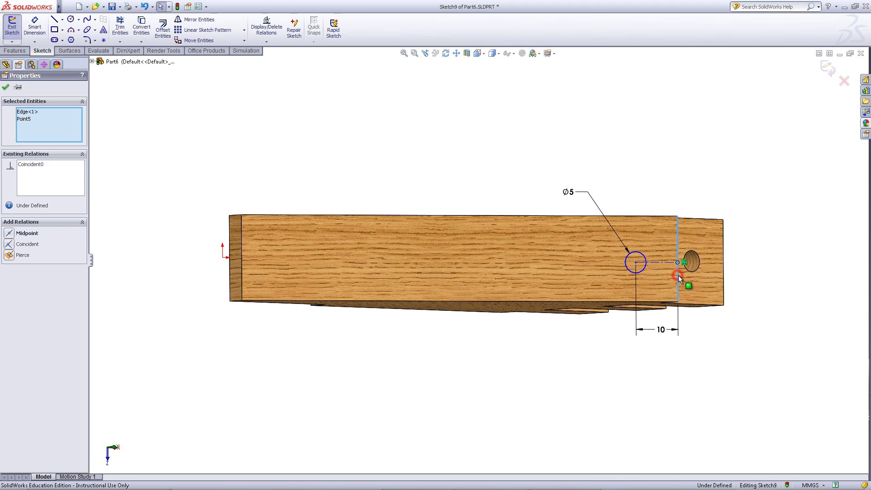
left_click(9, 233)
left_click(294, 109)
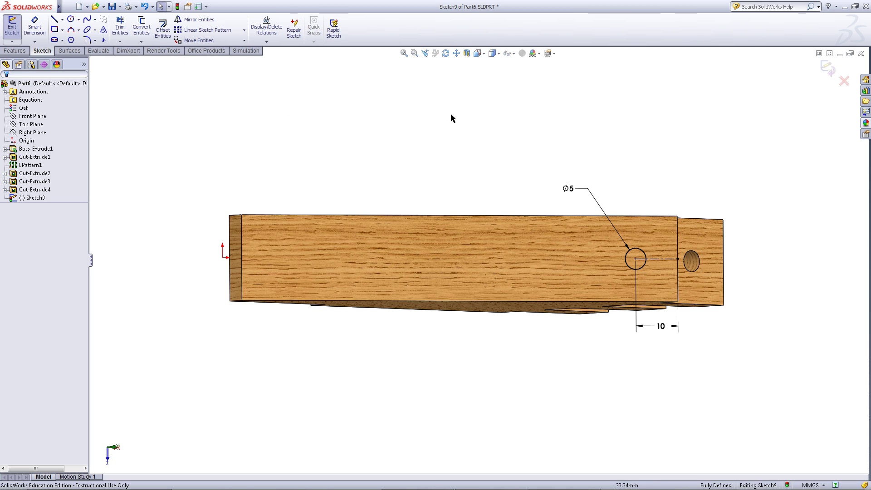
Exit the circle sketch and cut it as a blind hole 5 mm deep into the sloped face.
left_click(825, 67)
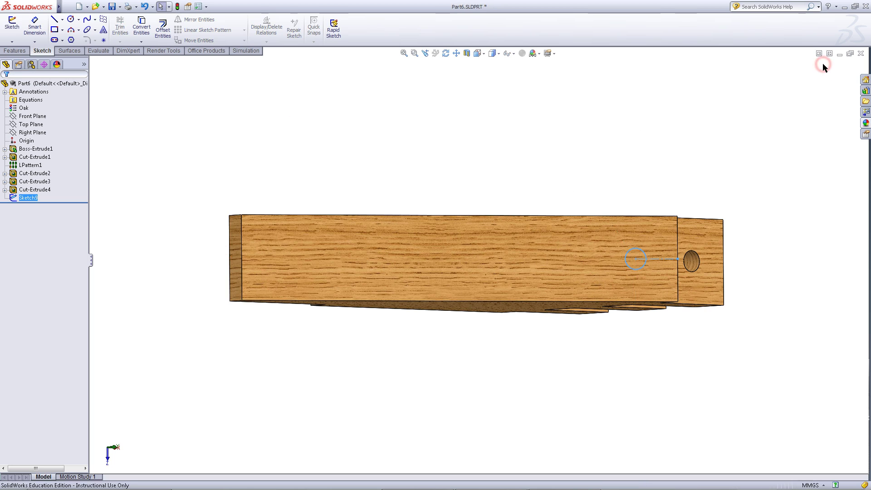
left_click(14, 50)
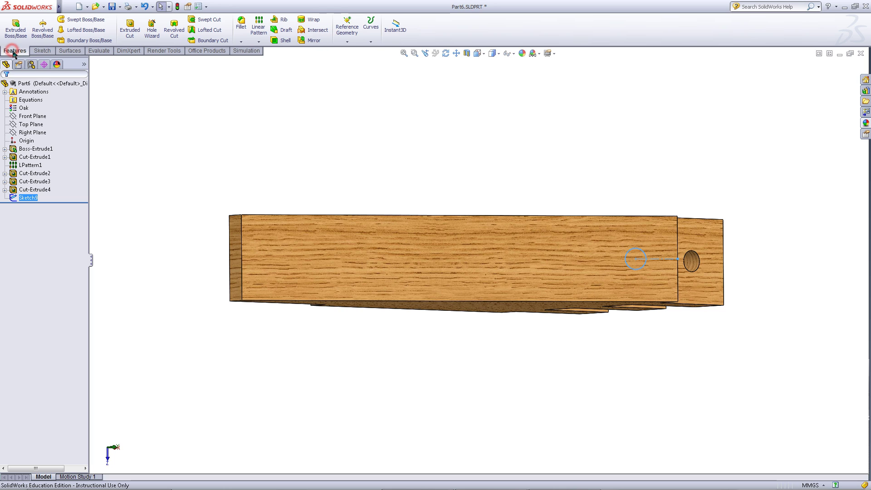
left_click(129, 31)
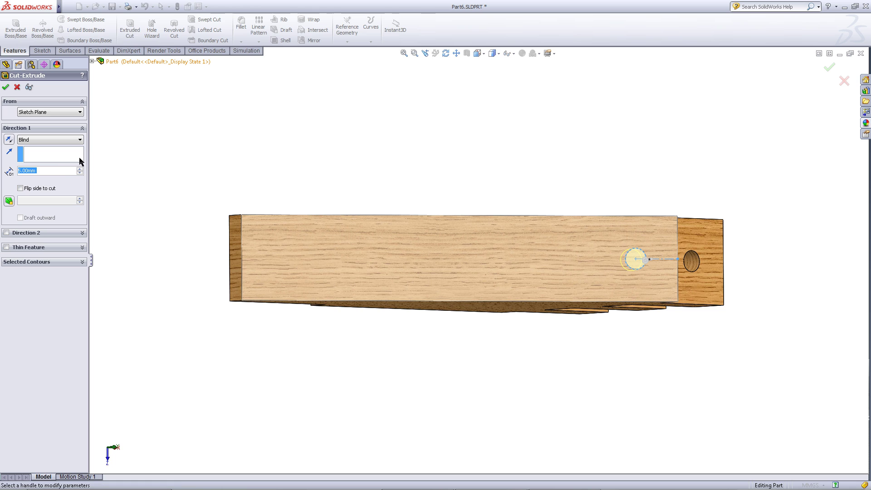
left_click(5, 88)
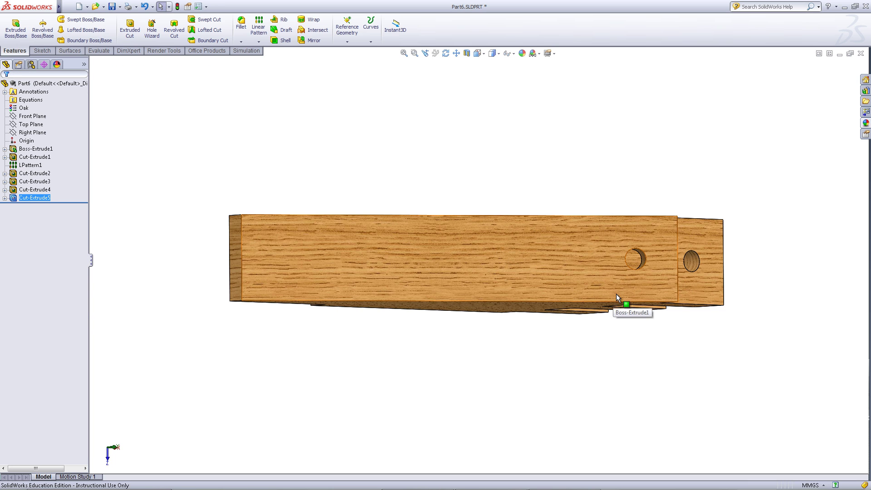
middle_click_drag(616, 293, 617, 177)
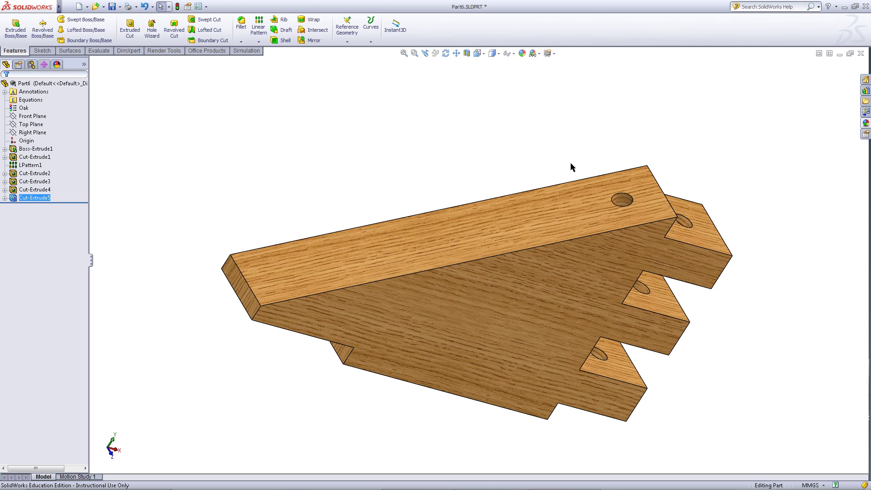
key("Escape")
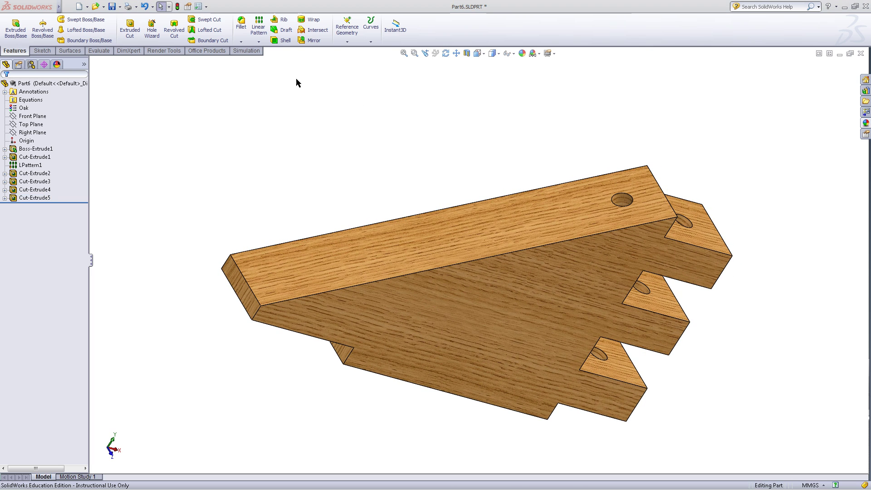
Create a linear pattern of the sloped-face hole along the face's long edge, reversed toward the low end, with 4 instances spaced 28 mm.
left_click(257, 29)
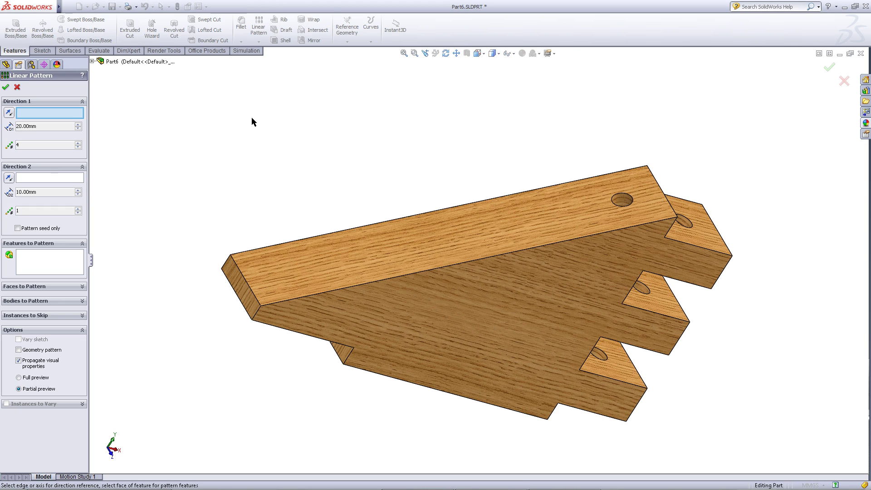
left_click(315, 293)
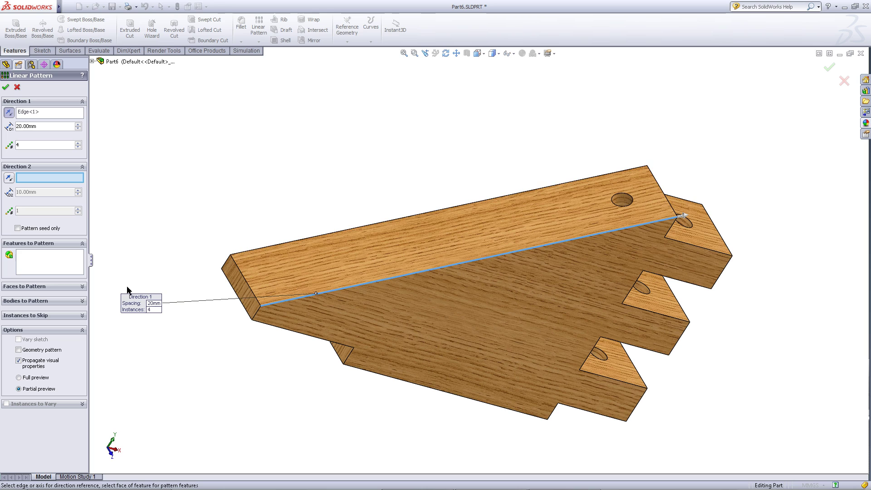
left_click(57, 266)
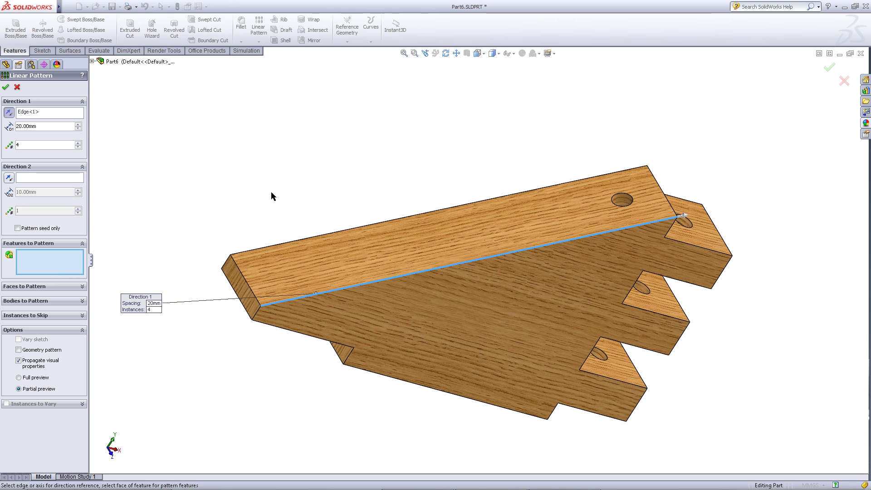
left_click(620, 201)
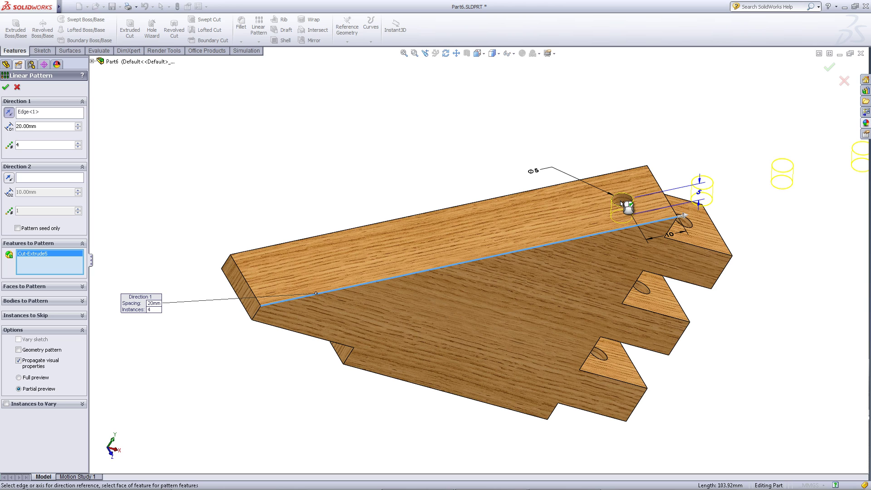
left_click(10, 113)
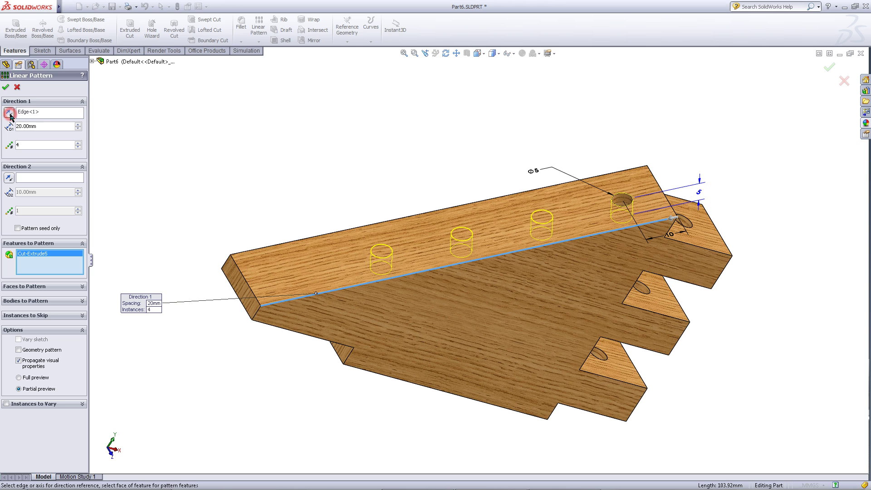
double_click(54, 125)
type("2")
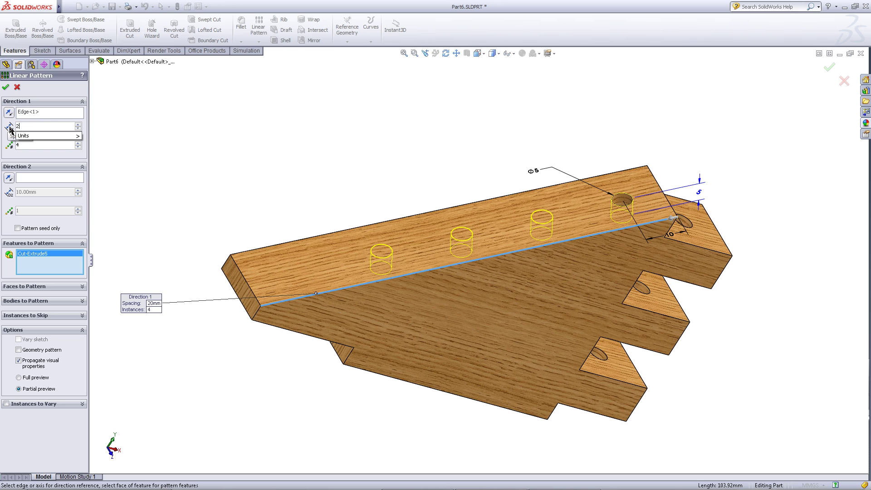
type("8")
key("Return")
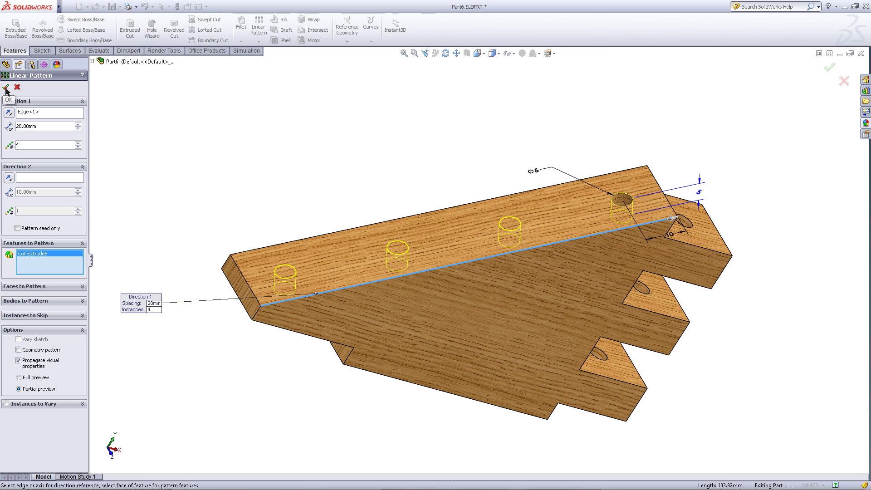
left_click(5, 87)
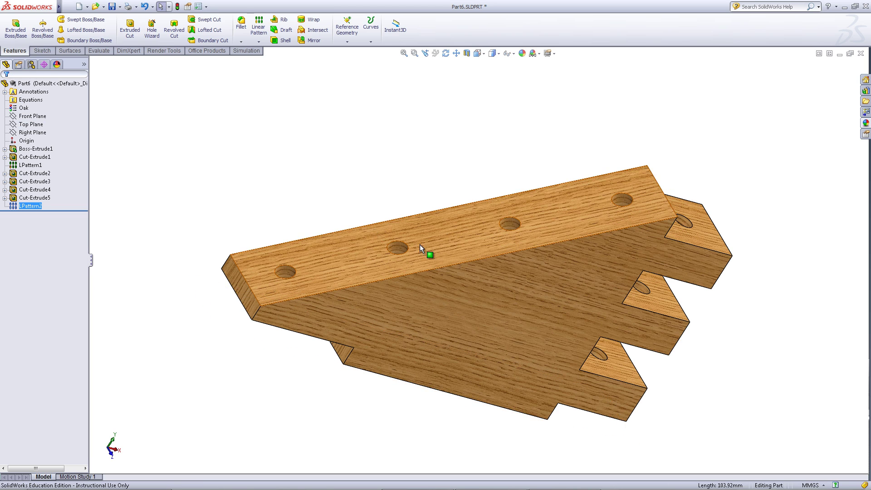
Clear the selection of the new hole pattern and start saving the part.
middle_click_drag(428, 249, 377, 264)
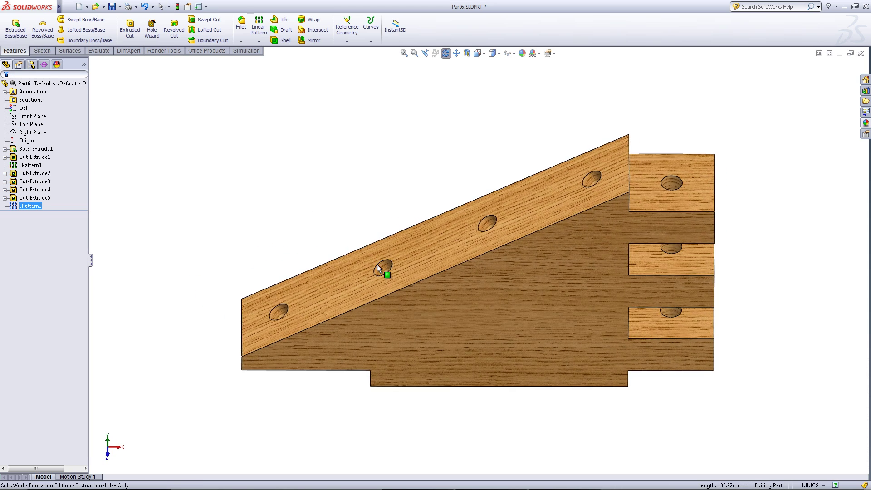
left_click(328, 169)
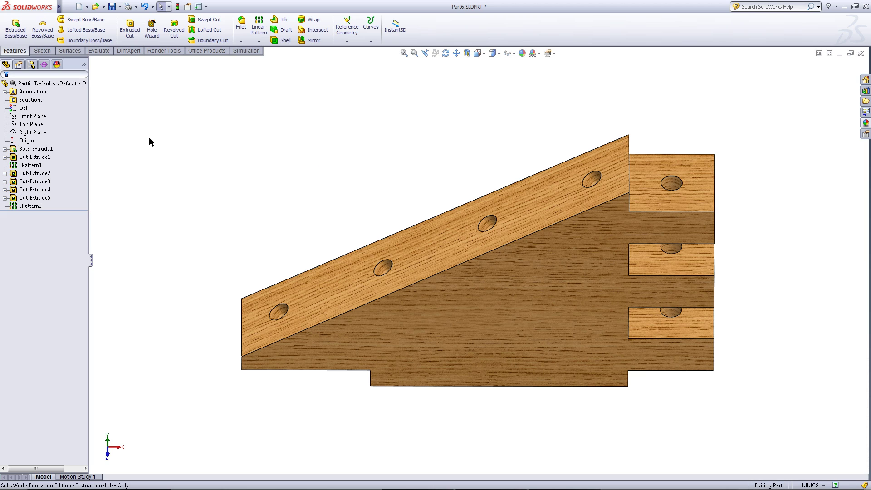
left_click(111, 6)
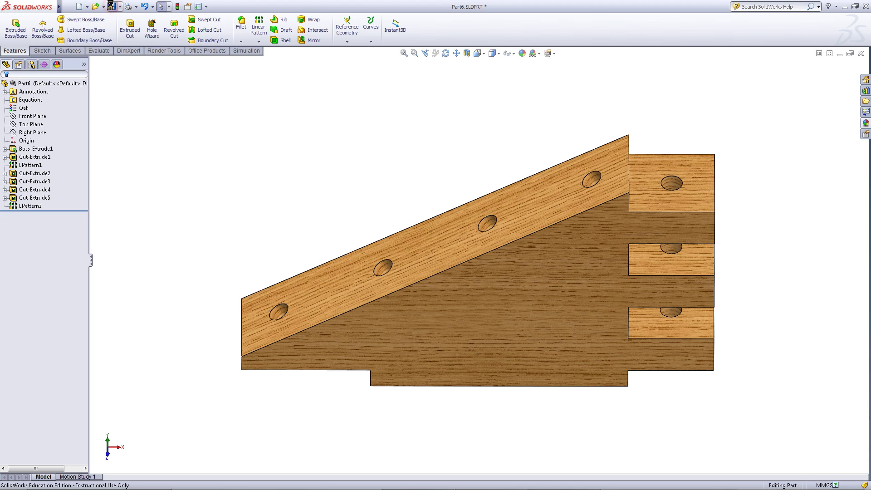